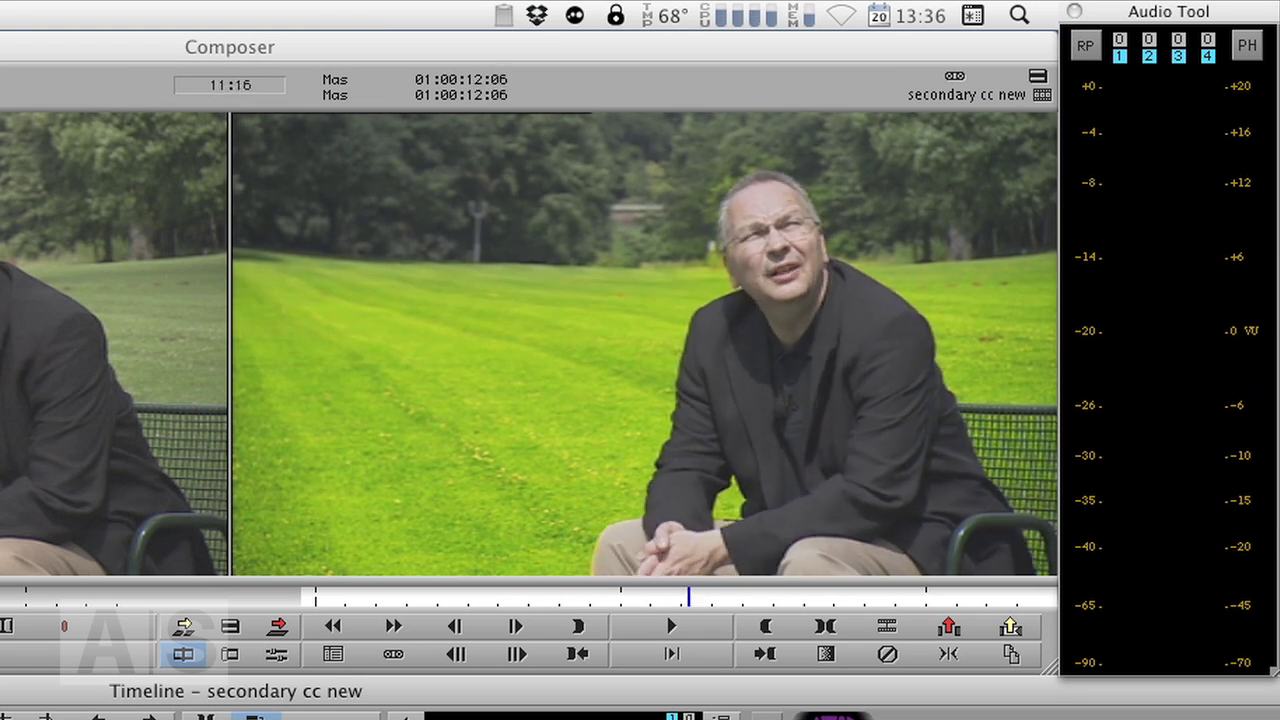
# Review the finished vivid-lawn clip by stopping, jumping back a few frames and replaying it
pyautogui.press('space')
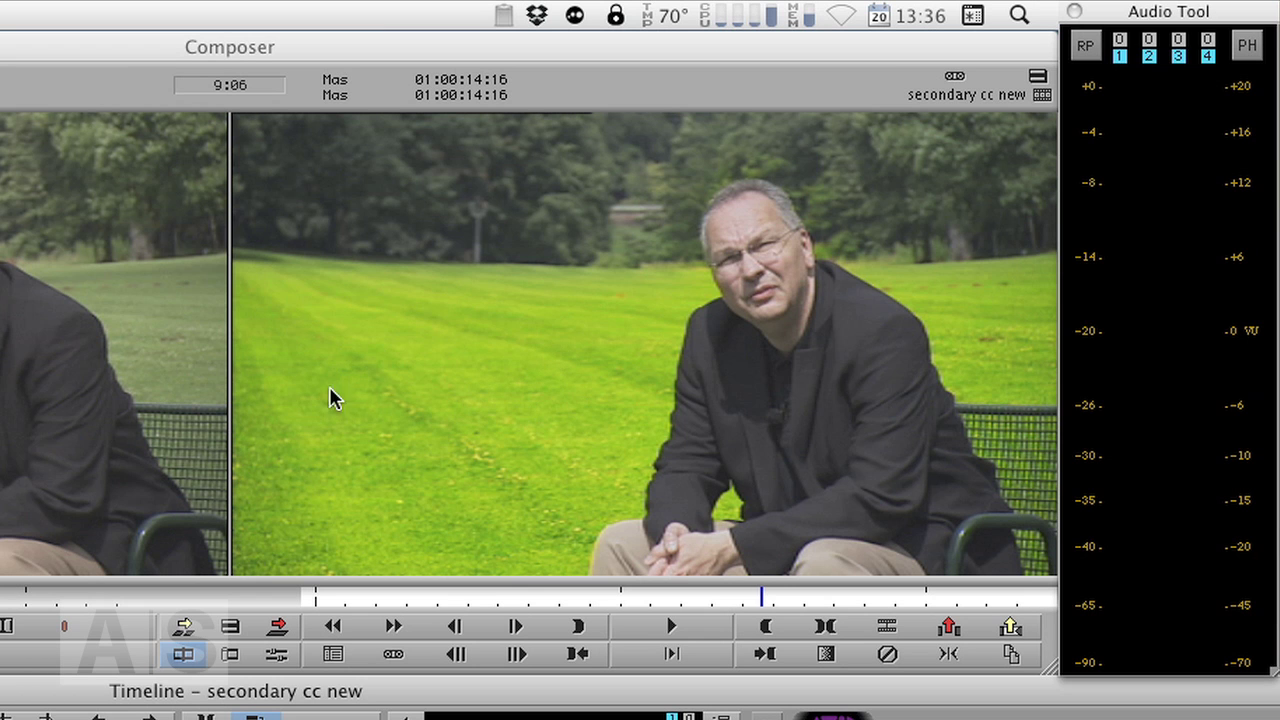
pyautogui.press('j')
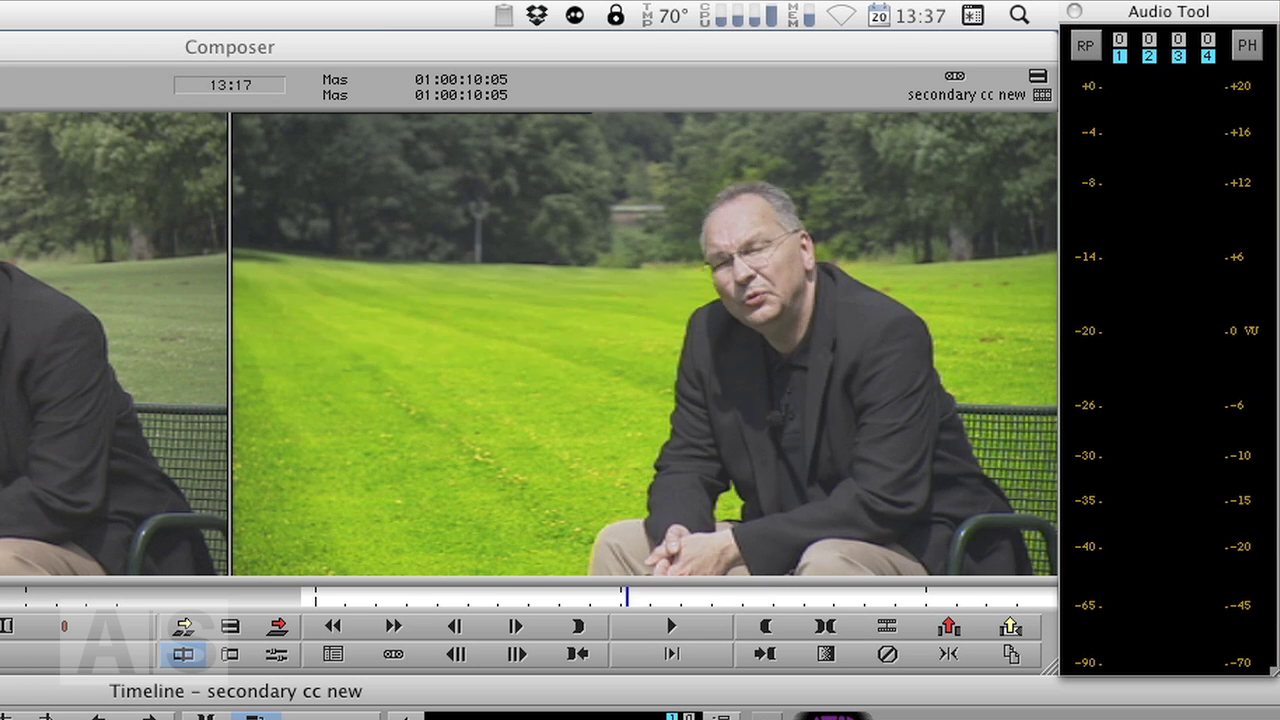
pyautogui.press('Left')
pyautogui.press('Left')
pyautogui.press('Left')
pyautogui.press('Left')
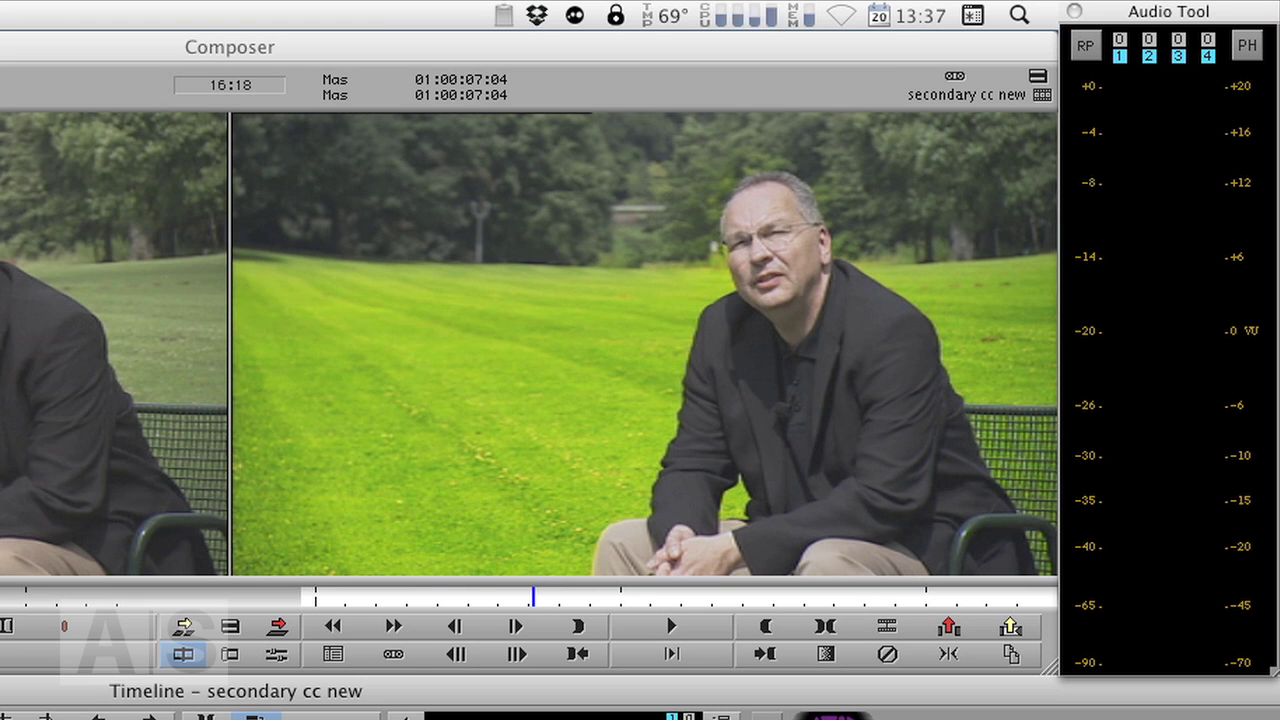
pyautogui.press('space')
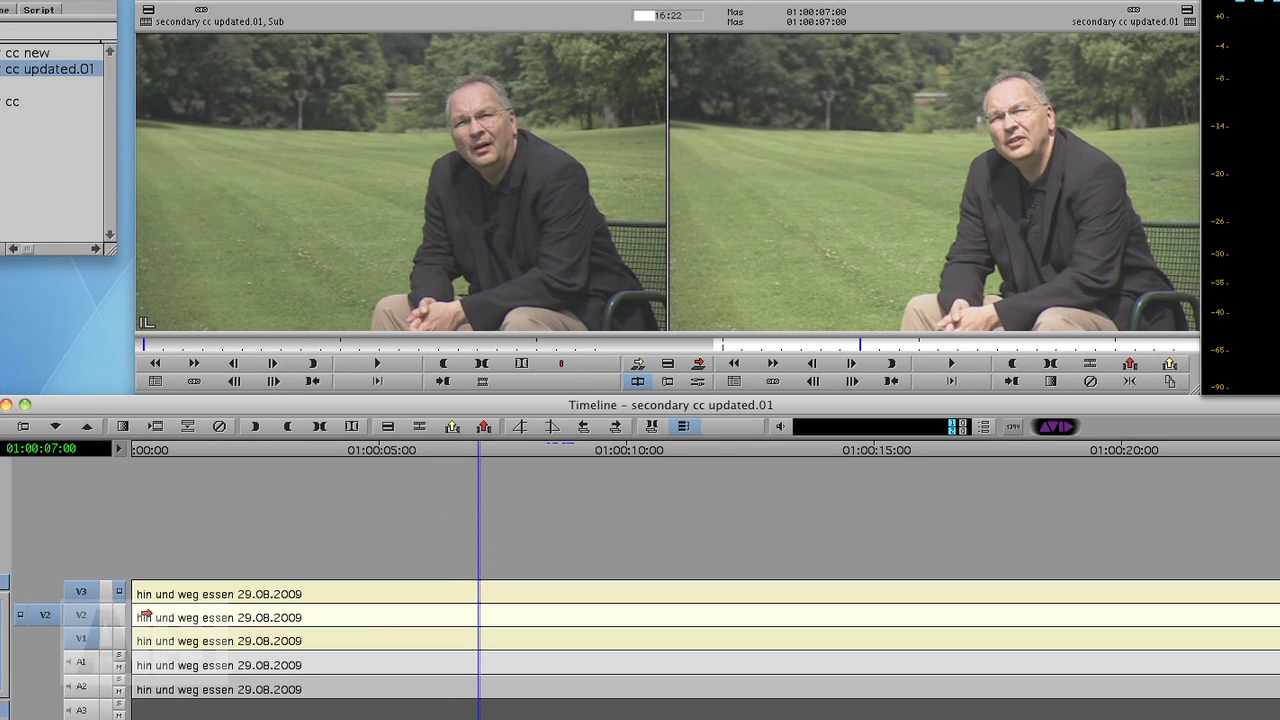
# Monitor the top track V3 and park at about 01:00:10:07
pyautogui.click(121, 616)
pyautogui.click(119, 592)
pyautogui.moveTo(650, 691); pyautogui.dragTo(618, 691)
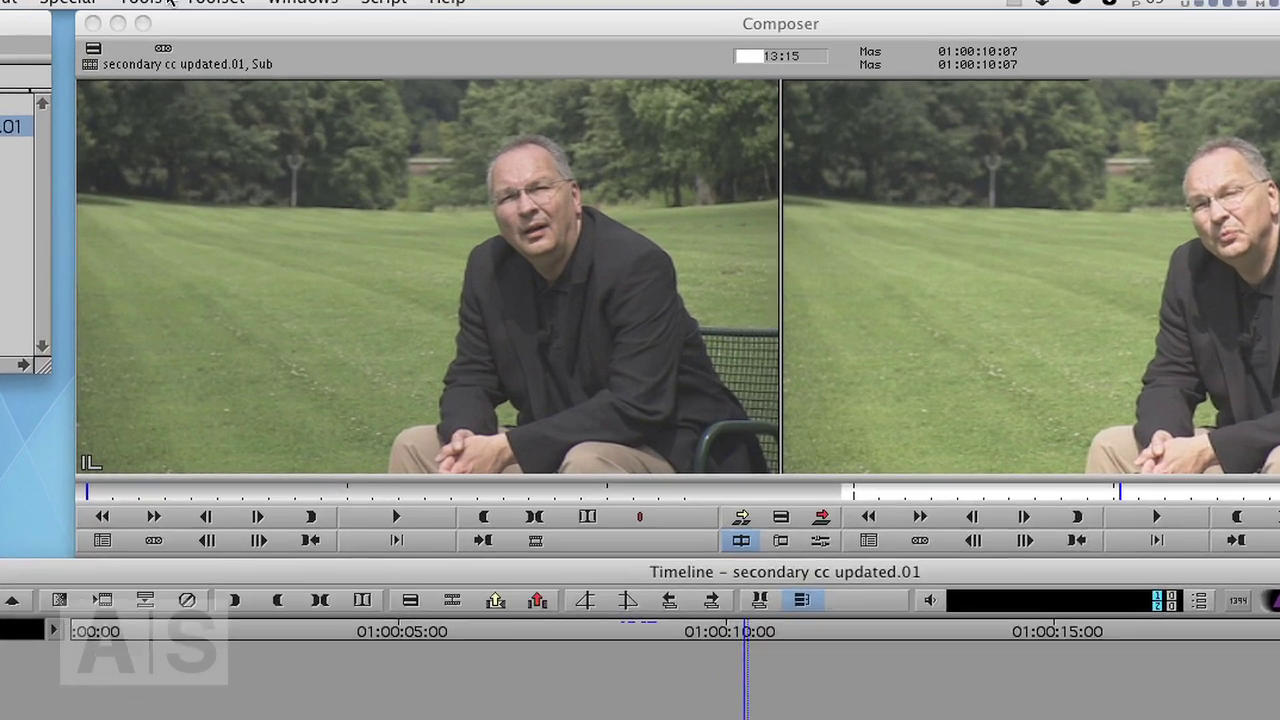
# Apply SpectraMatte from the Key effects to the V3 interview clip
pyautogui.click(186, 0)
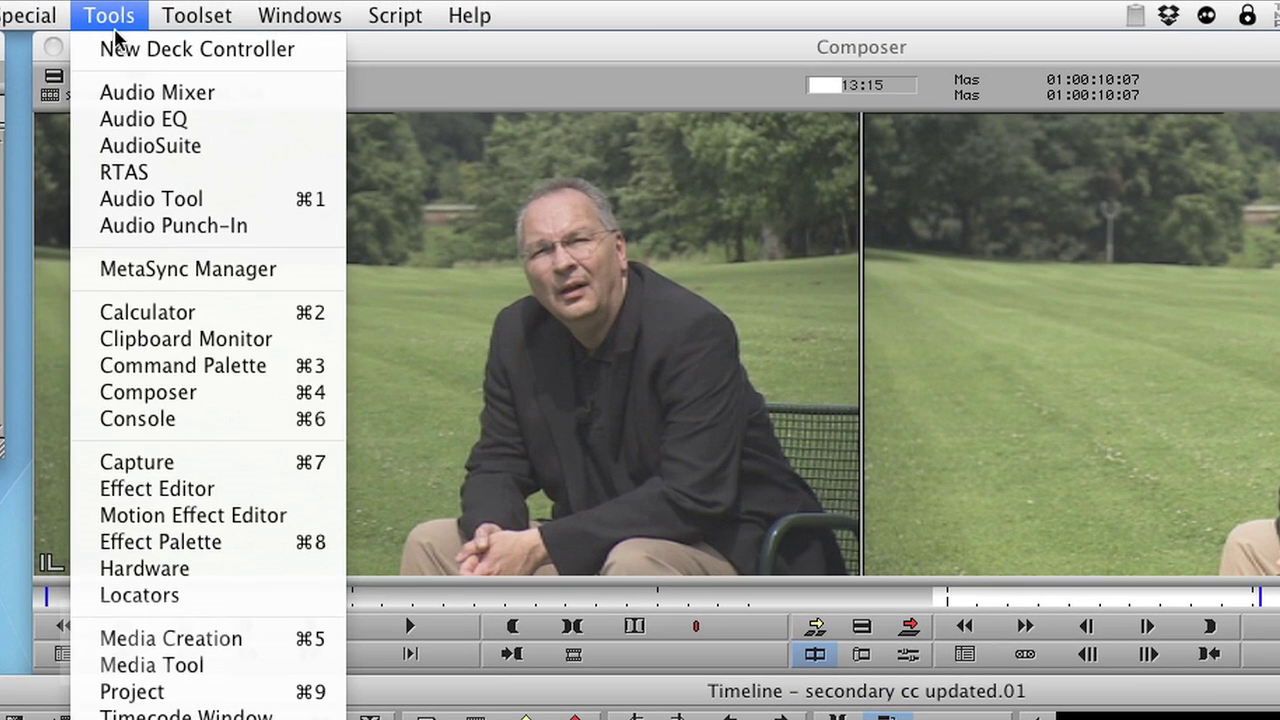
pyautogui.click(222, 541)
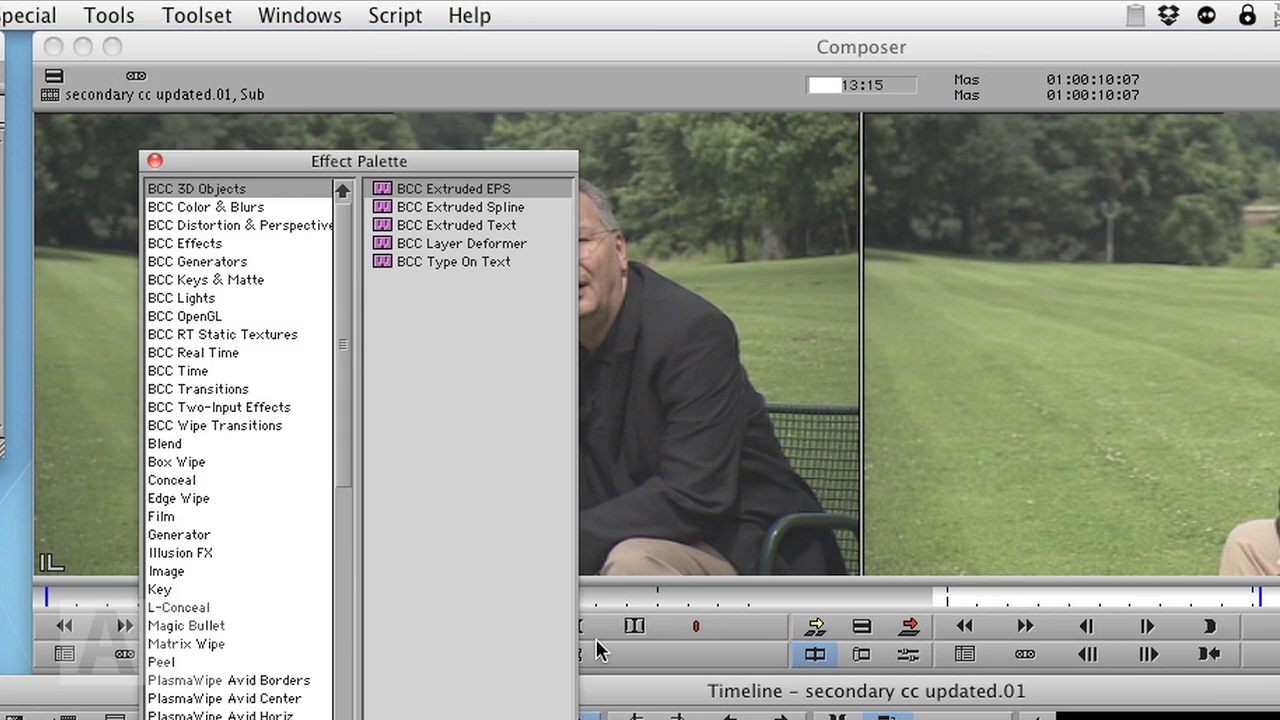
pyautogui.click(167, 592)
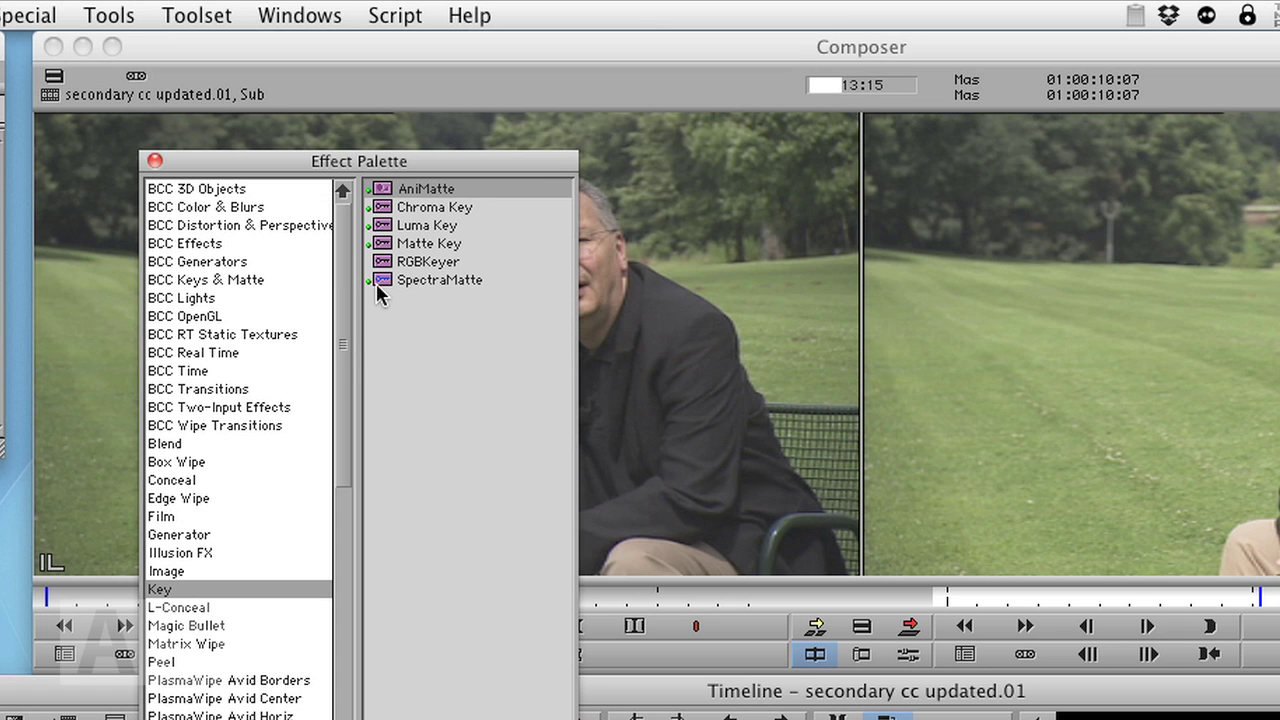
pyautogui.moveTo(378, 282); pyautogui.dragTo(956, 503)
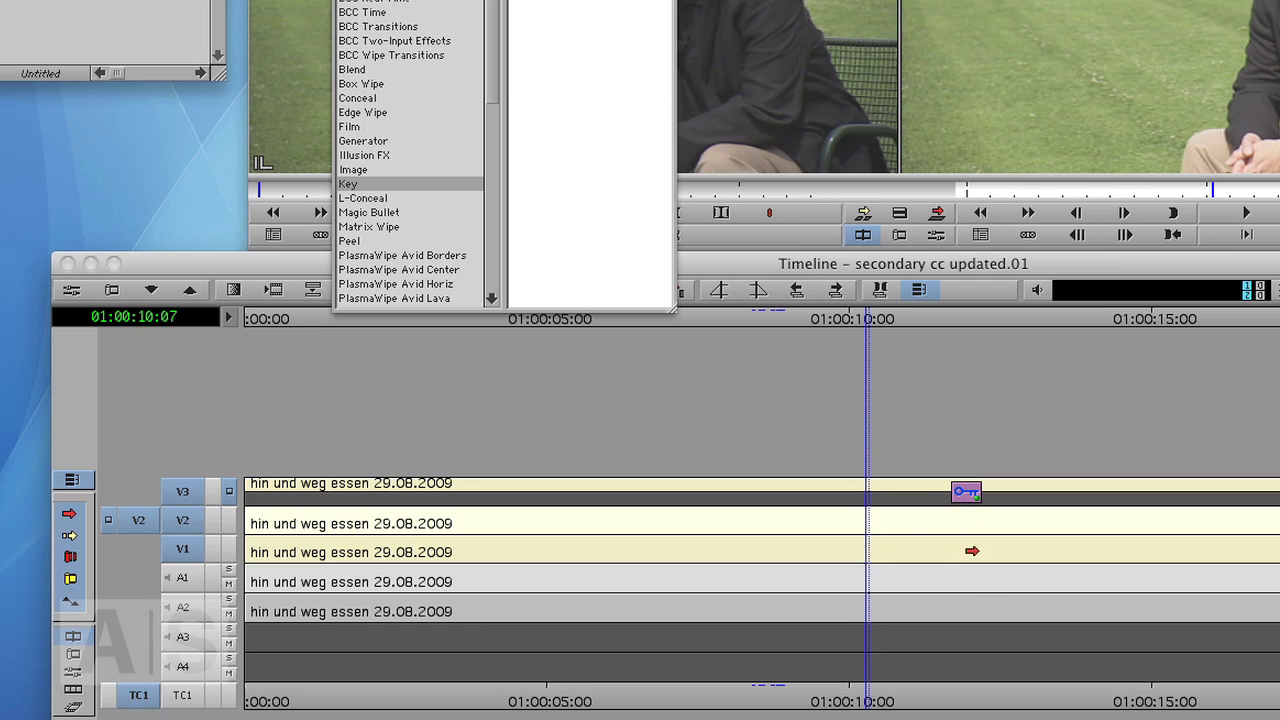
pyautogui.press('super+w')
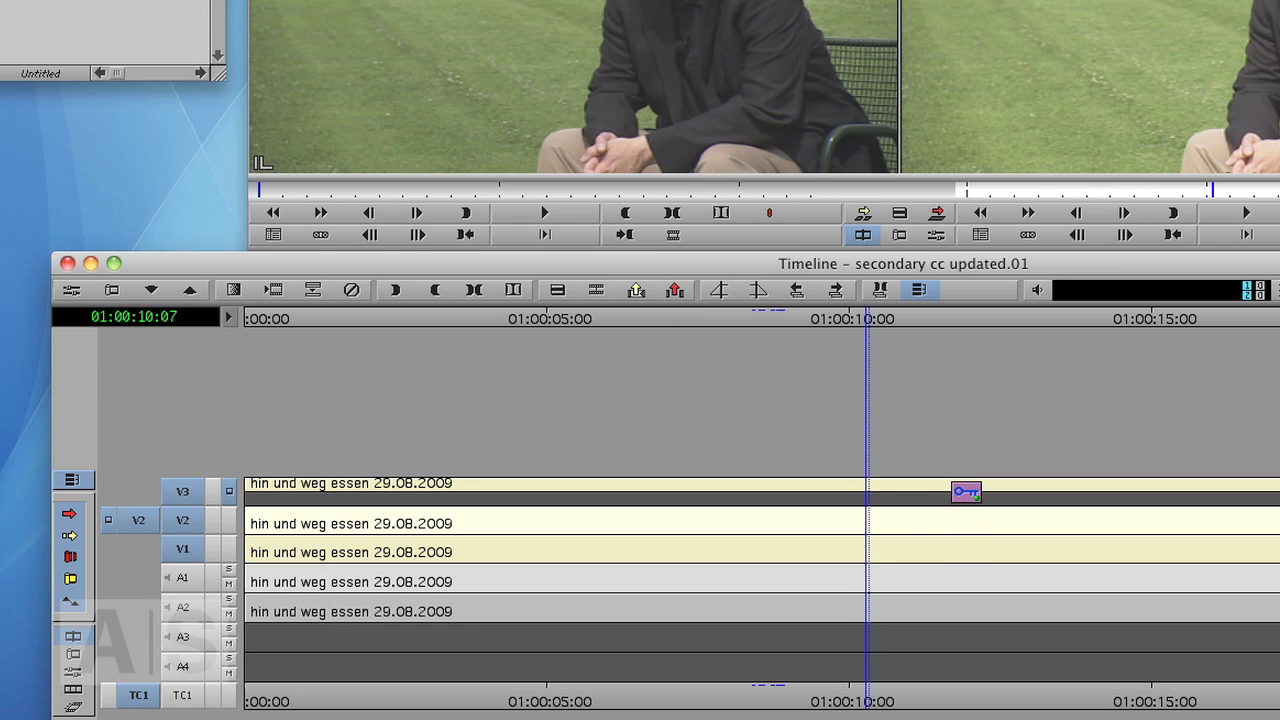
# Sample the lawn's green from the grass as the SpectraMatte key colour
pyautogui.click(71, 290)
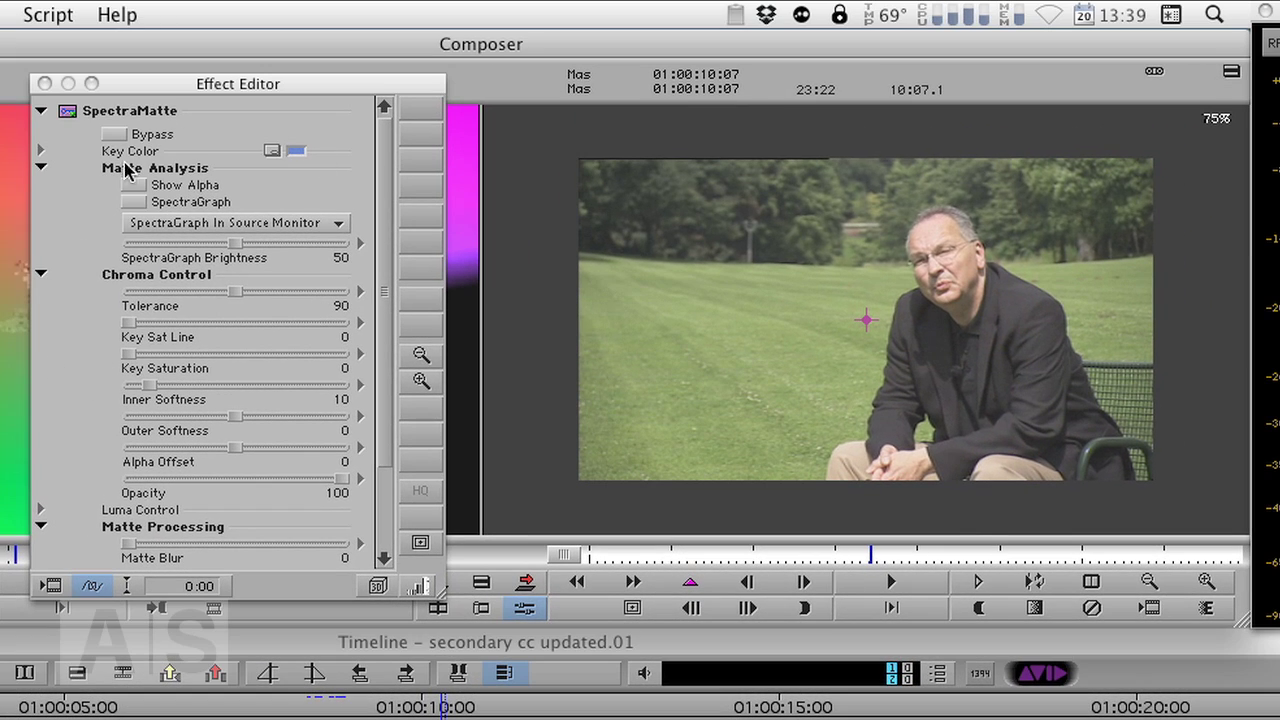
pyautogui.click(292, 152)
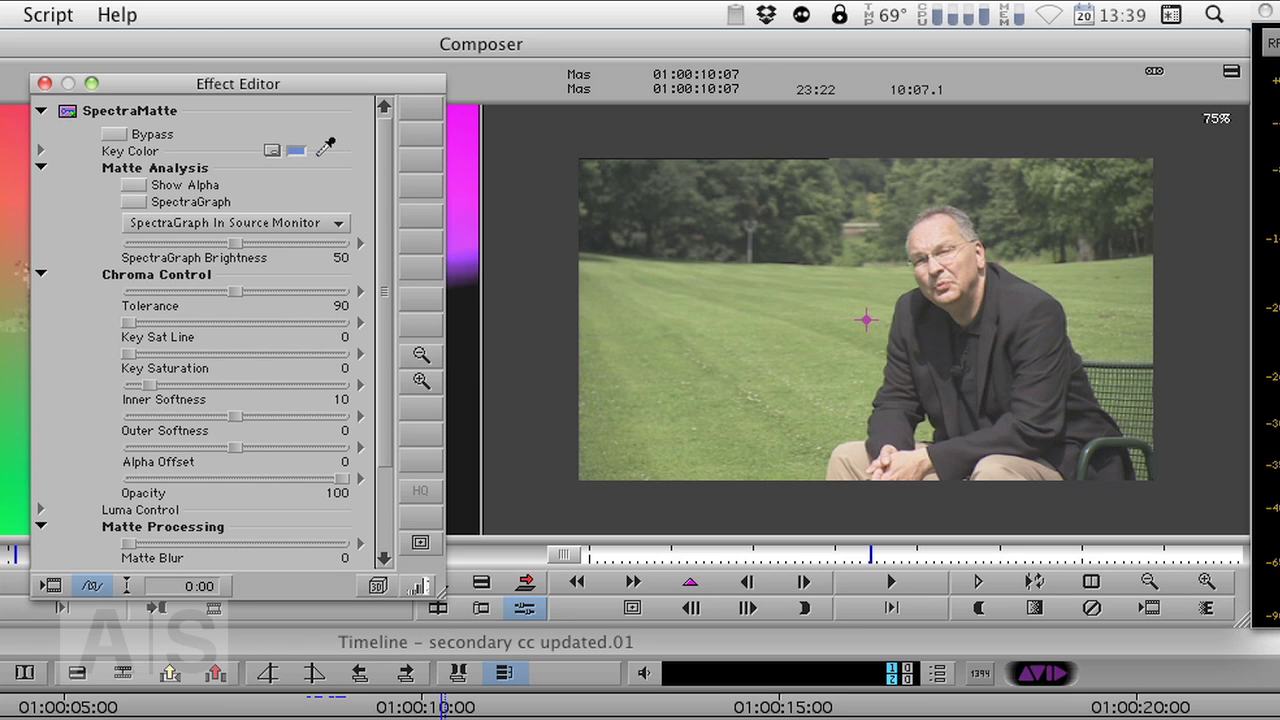
pyautogui.moveTo(326, 156); pyautogui.dragTo(519, 209)
pyautogui.moveTo(688, 313); pyautogui.dragTo(707, 345)
pyautogui.moveTo(752, 400)
pyautogui.mouseDown()
pyautogui.moveTo(762, 360)
pyautogui.moveTo(773, 375)
pyautogui.moveTo(763, 366)
pyautogui.moveTo(761, 384)
pyautogui.mouseUp()
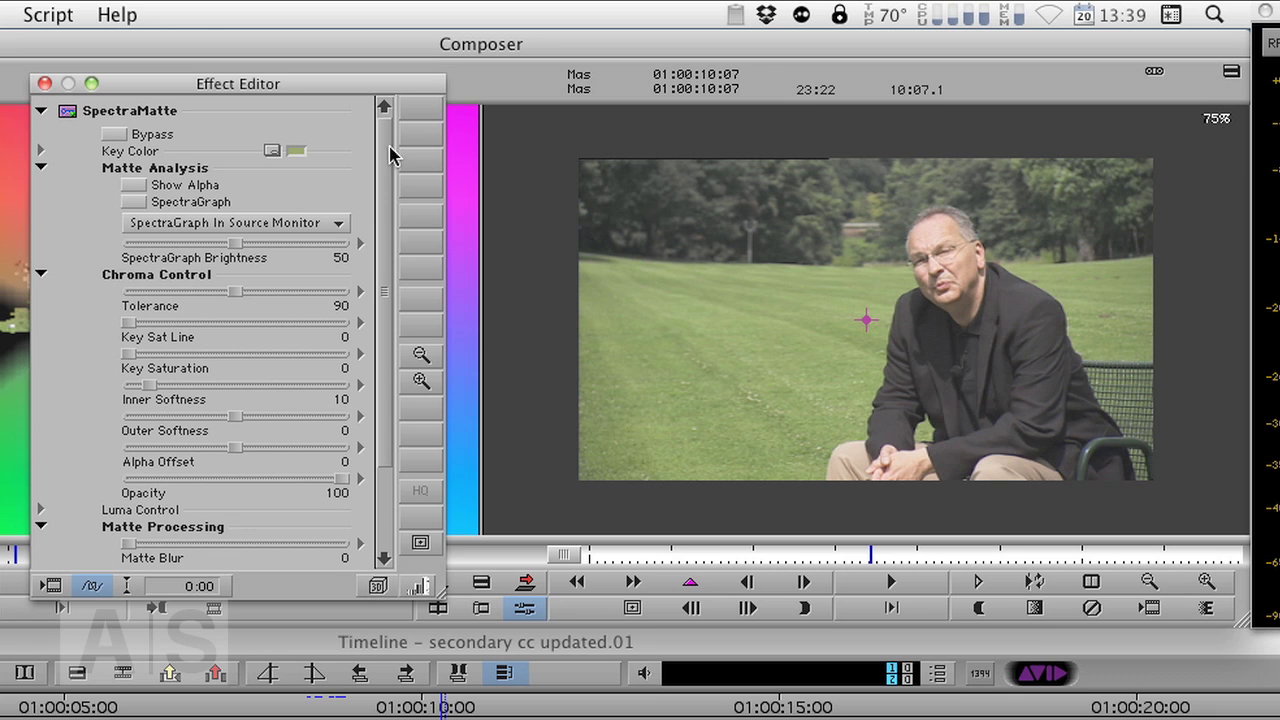
# Show the alpha matte and set Tolerance 86, Key Sat Line 24 and Matte Blur 10
pyautogui.click(132, 186)
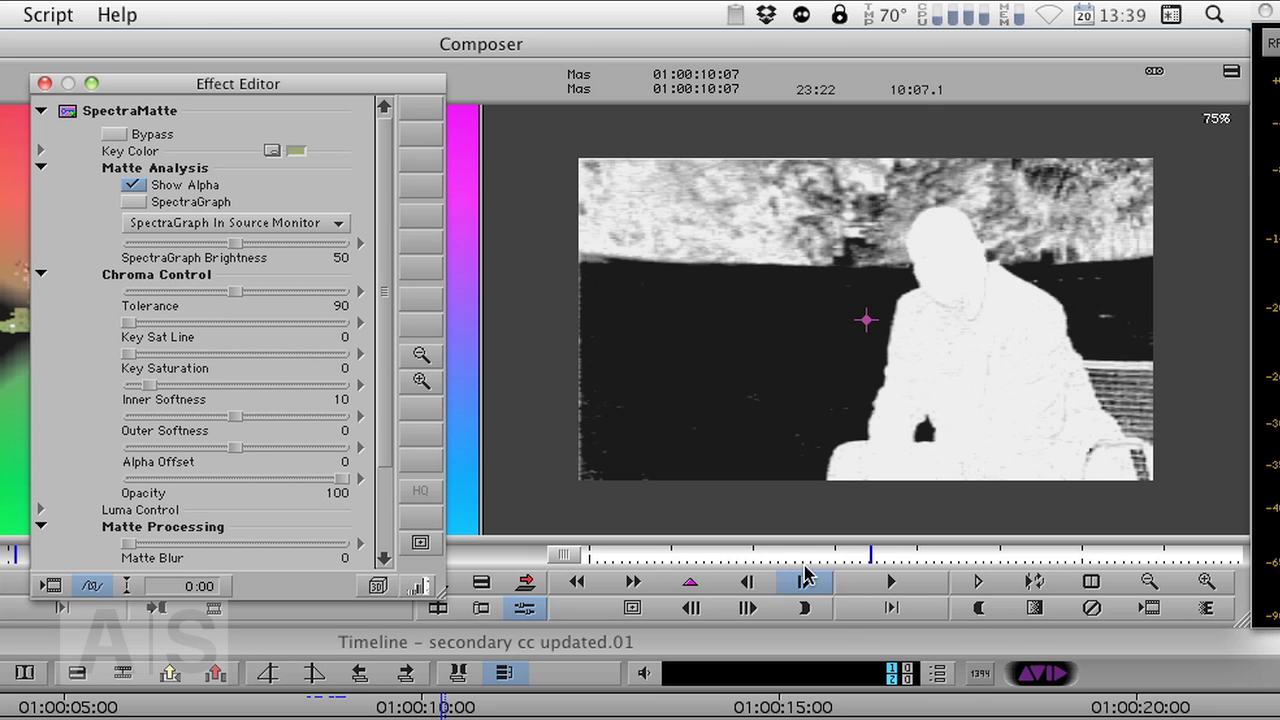
pyautogui.moveTo(800, 556); pyautogui.dragTo(736, 590)
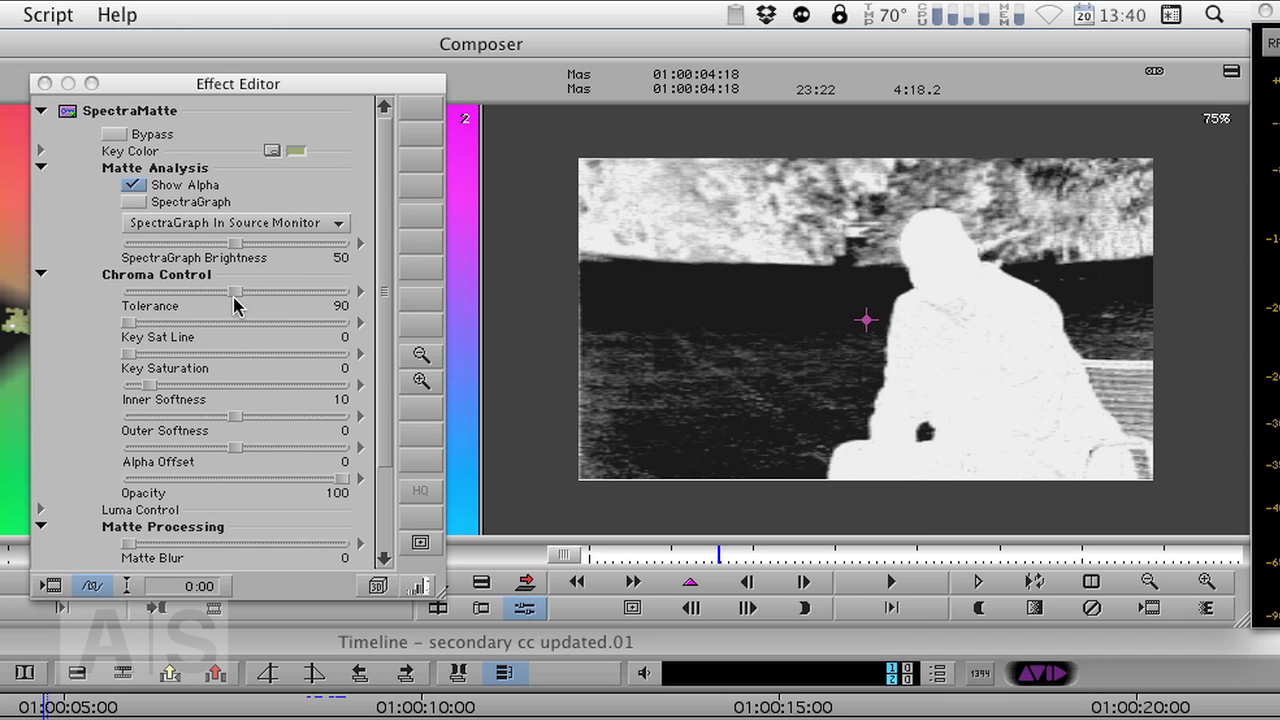
pyautogui.moveTo(234, 293)
pyautogui.mouseDown()
pyautogui.moveTo(271, 297)
pyautogui.moveTo(235, 299)
pyautogui.mouseUp()
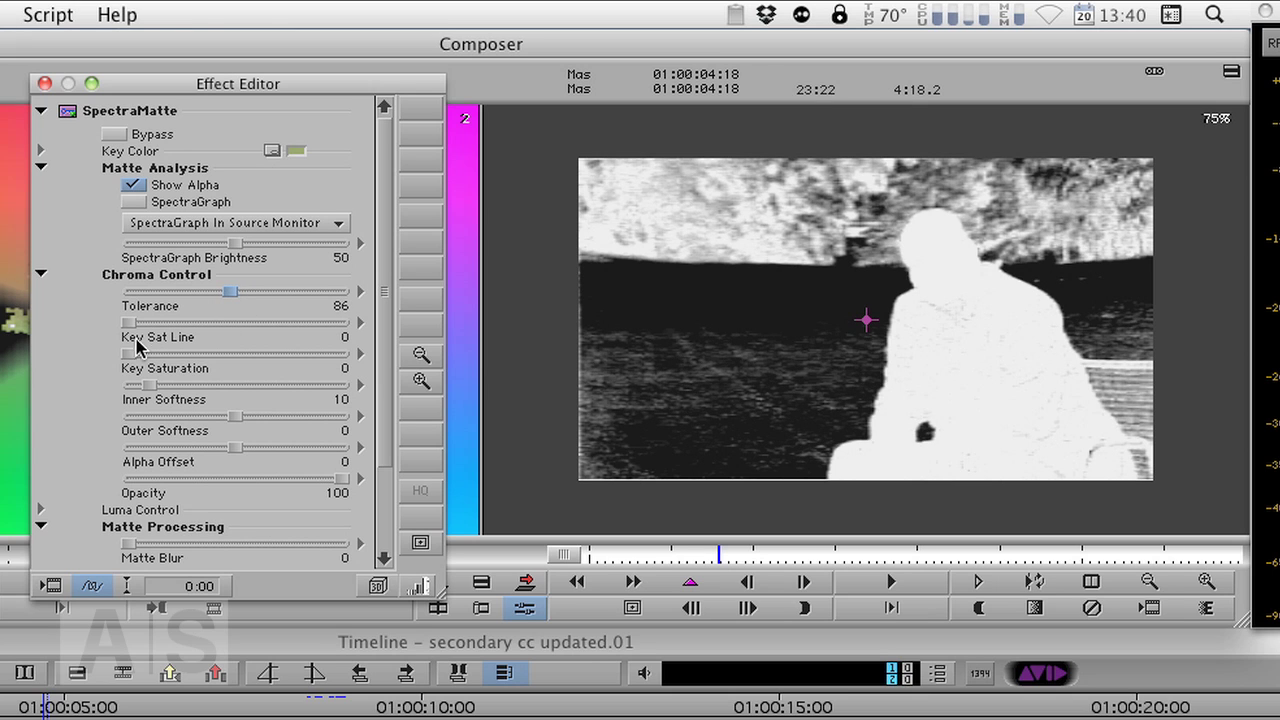
pyautogui.moveTo(128, 322); pyautogui.dragTo(185, 340)
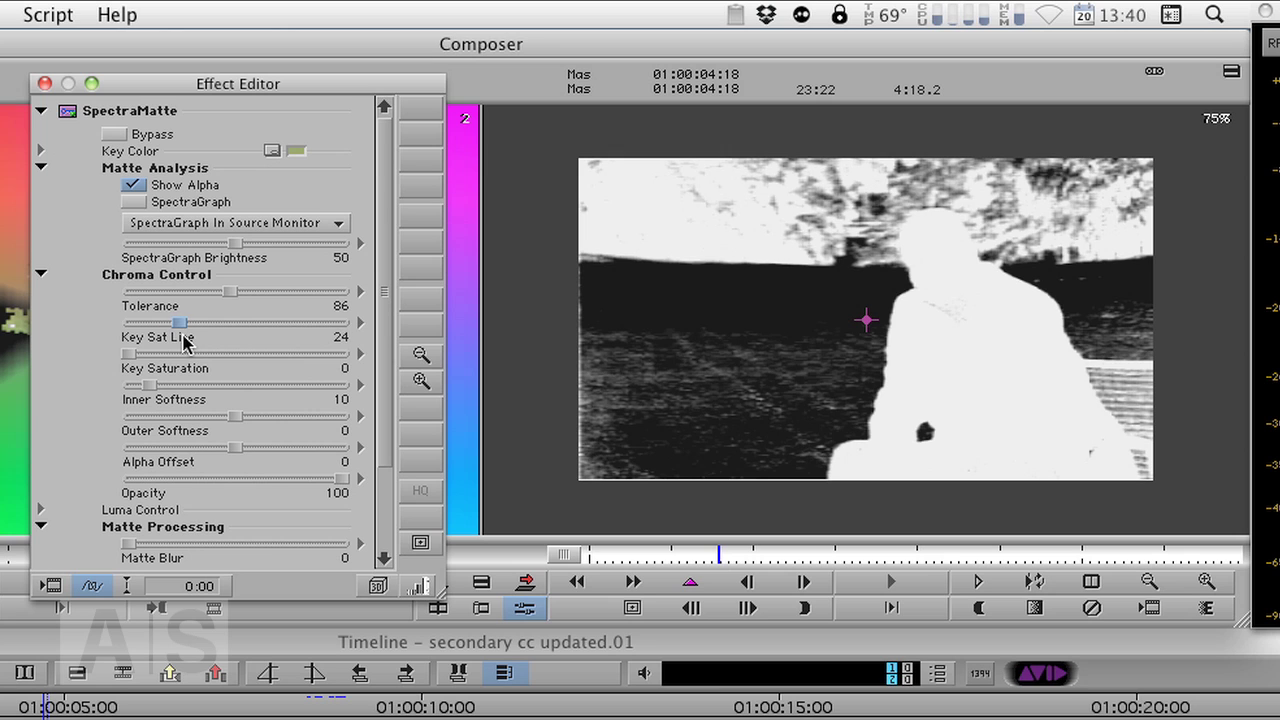
pyautogui.moveTo(391, 312); pyautogui.dragTo(392, 395)
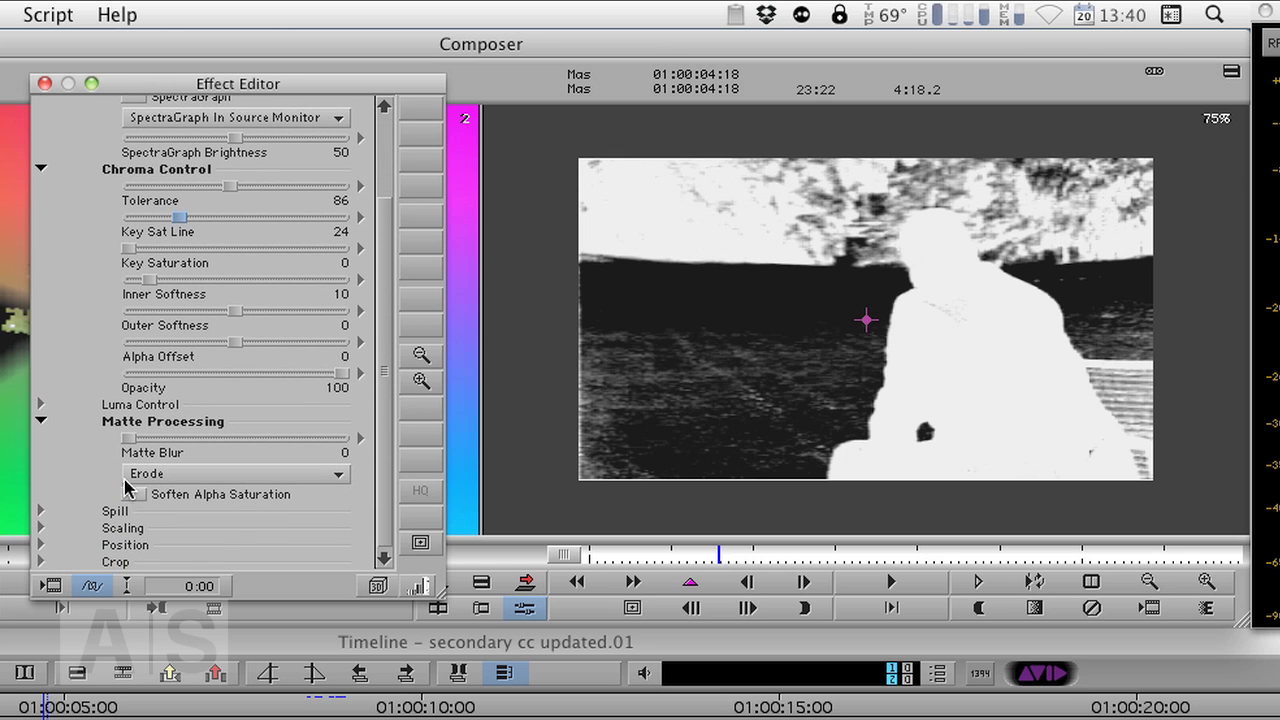
pyautogui.moveTo(130, 442)
pyautogui.mouseDown()
pyautogui.moveTo(164, 449)
pyautogui.moveTo(152, 447)
pyautogui.mouseUp()
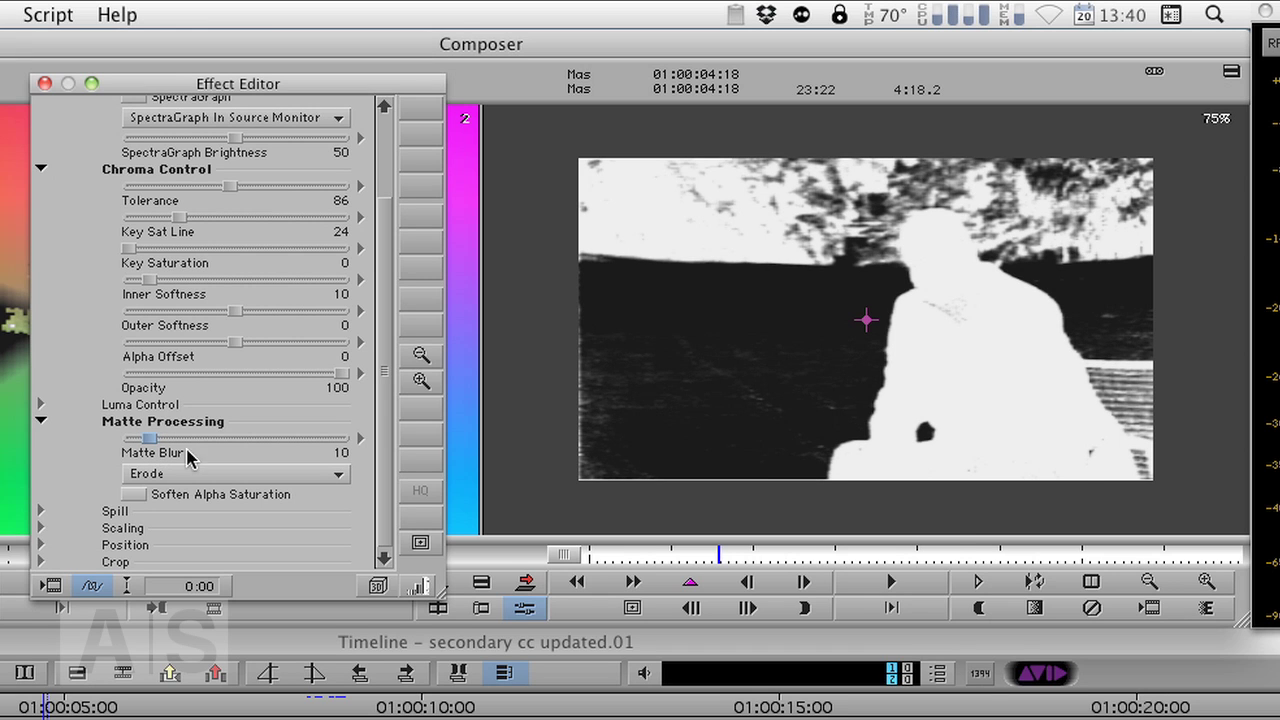
# Scrub through the clip to check the lawn matte at different frames
pyautogui.moveTo(720, 560); pyautogui.dragTo(641, 563)
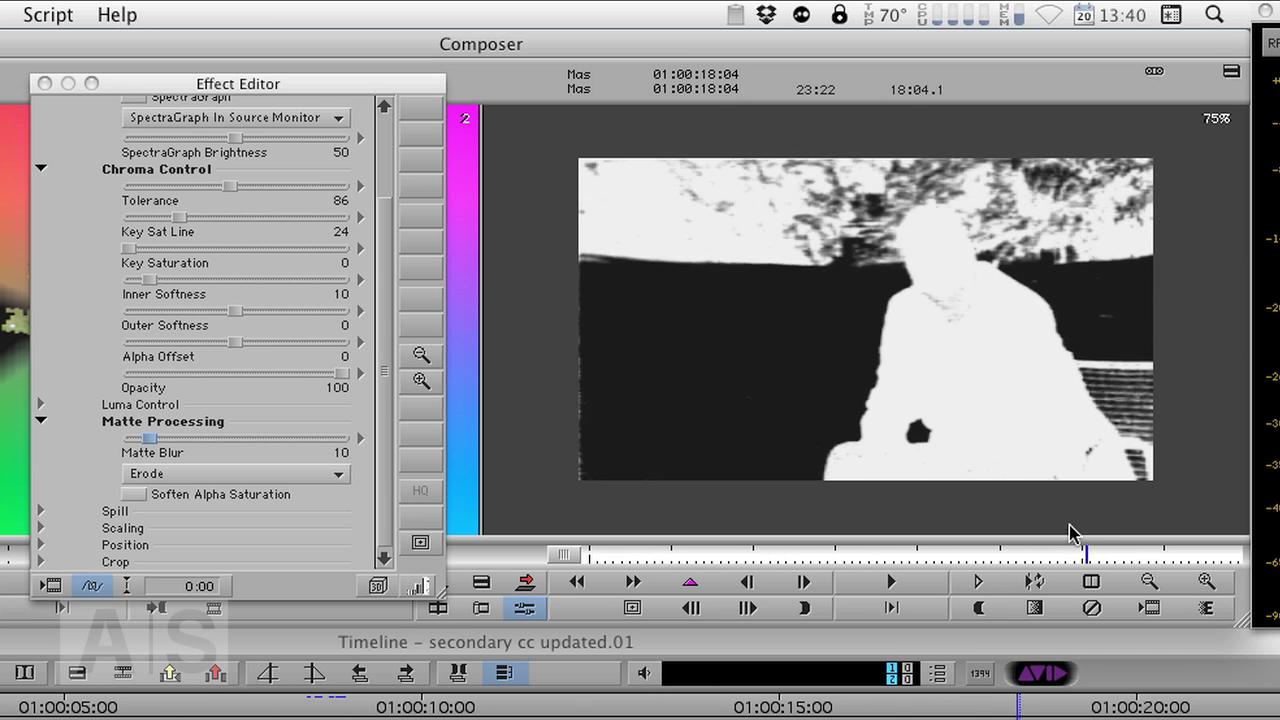
pyautogui.moveTo(735, 556); pyautogui.dragTo(851, 556)
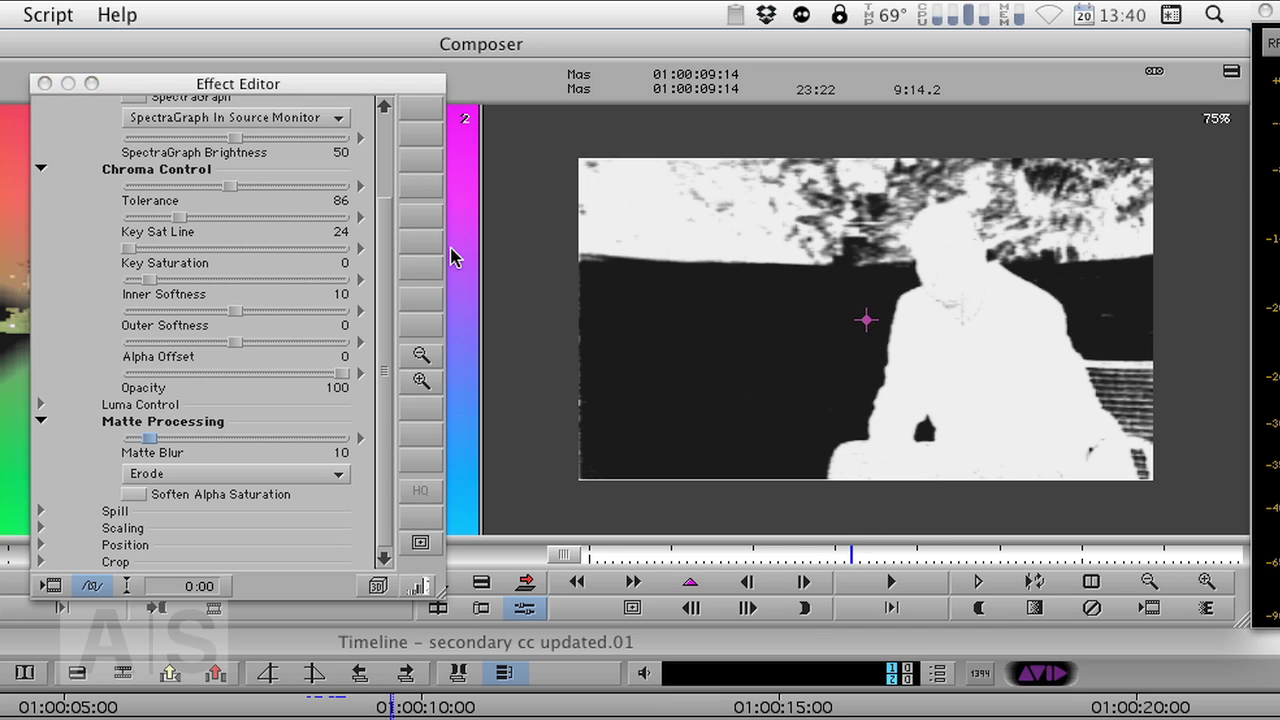
pyautogui.moveTo(387, 412); pyautogui.dragTo(387, 280)
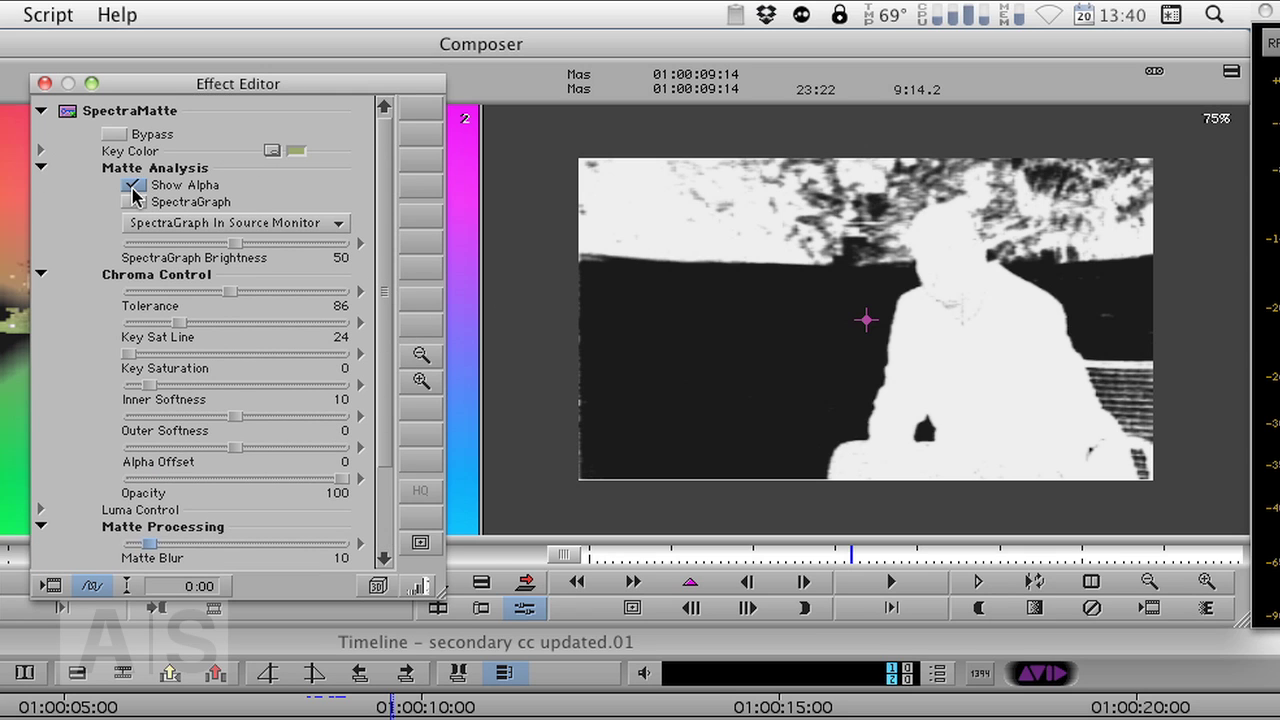
# Leave Effect Mode, replay the matte, and apply Paint Effect from Image to V3
pyautogui.click(44, 83)
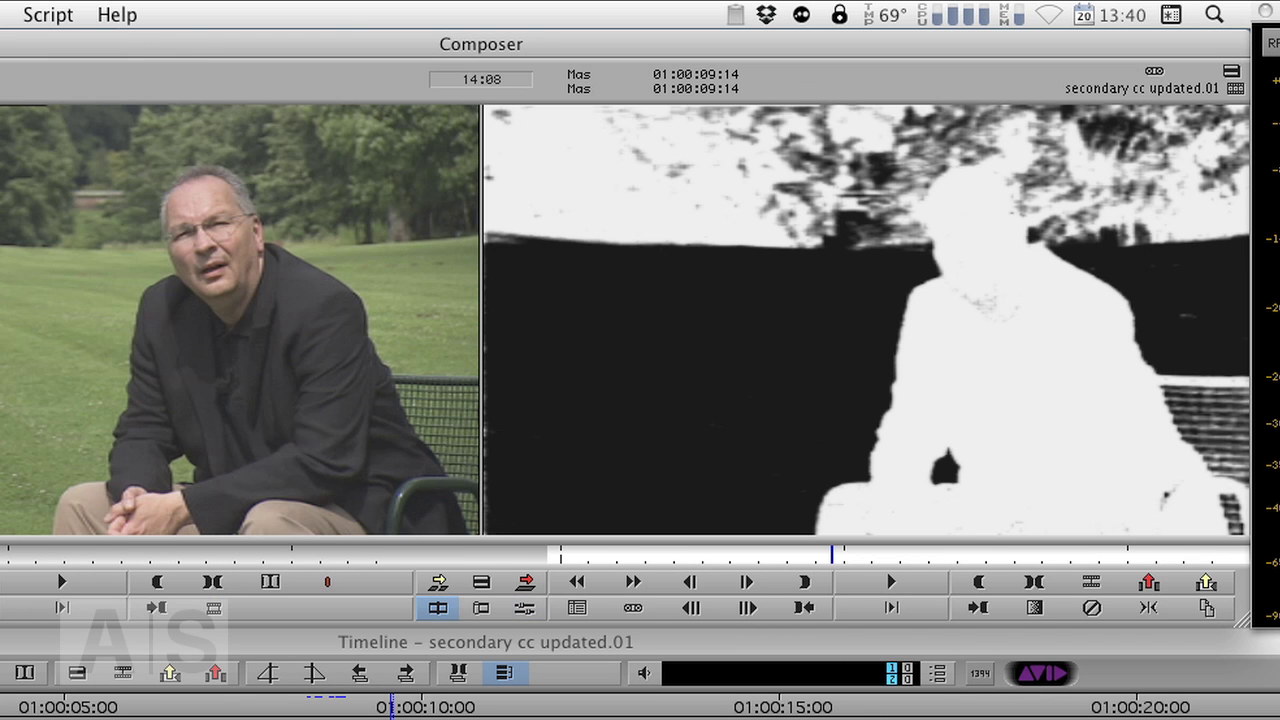
pyautogui.press('space')
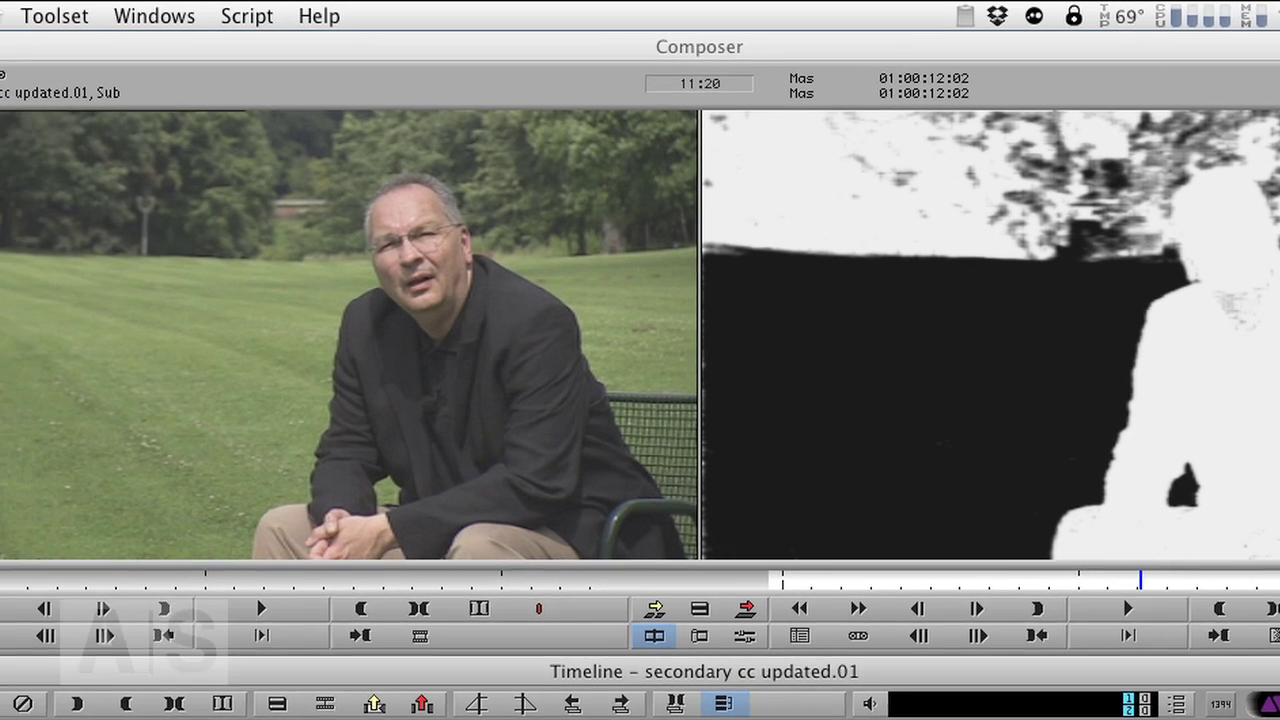
pyautogui.click(130, 17)
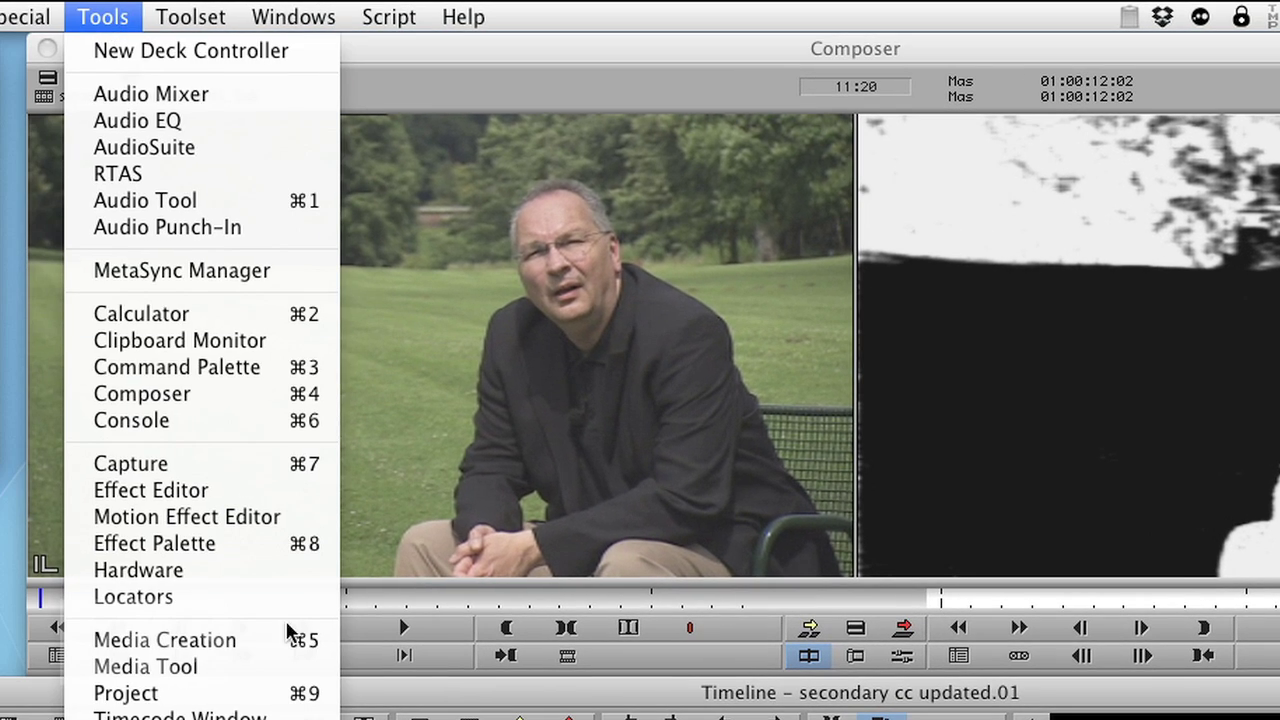
pyautogui.click(210, 545)
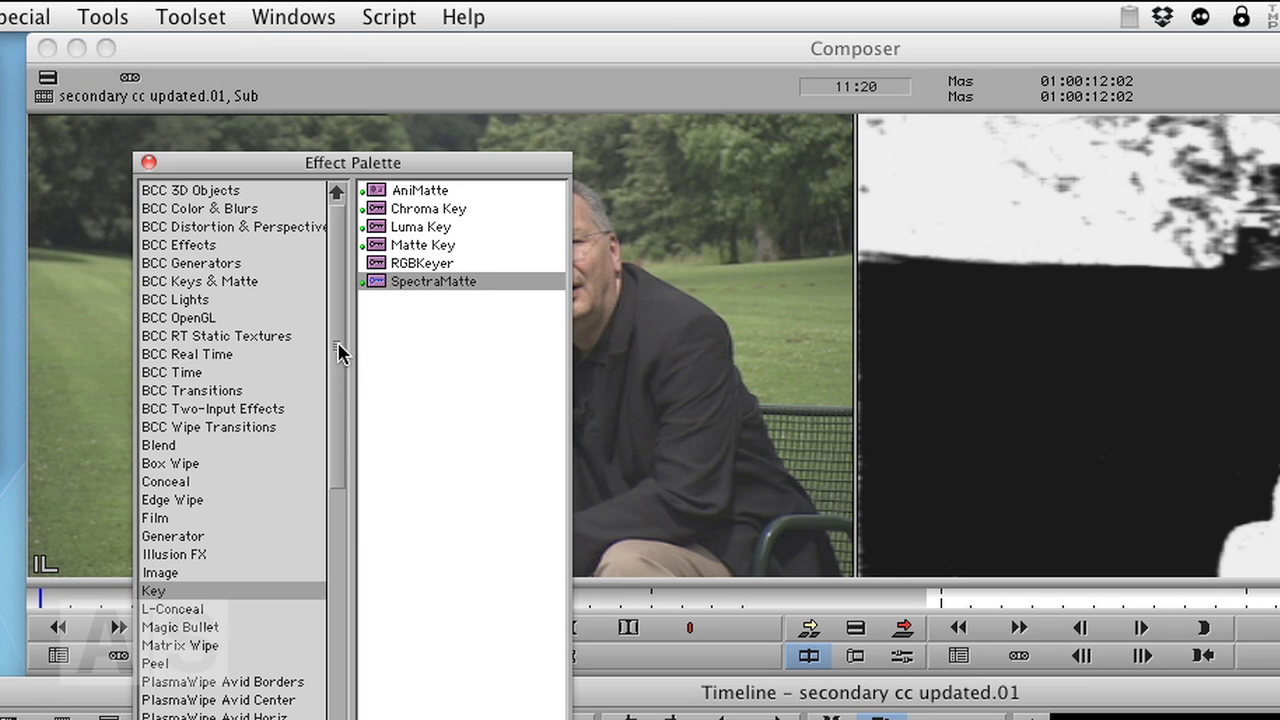
pyautogui.moveTo(336, 351); pyautogui.dragTo(336, 426)
pyautogui.click(165, 419)
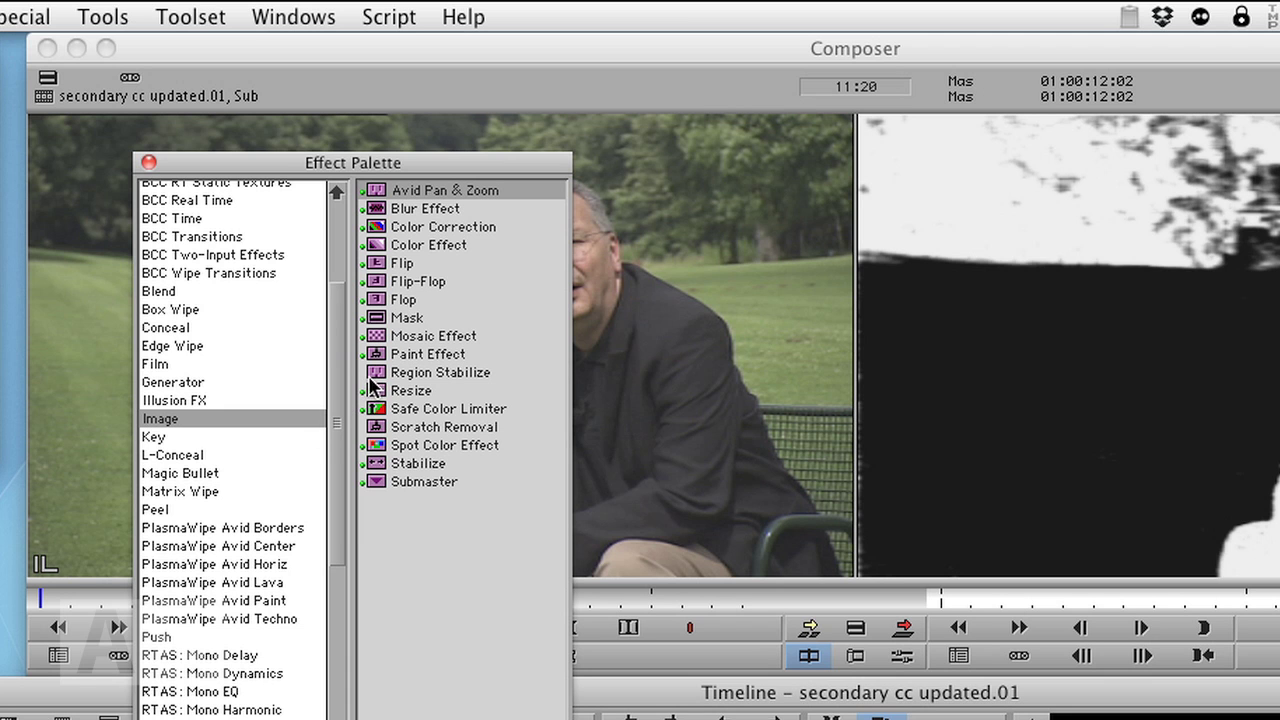
pyautogui.moveTo(376, 365)
pyautogui.mouseDown()
pyautogui.moveTo(486, 371)
pyautogui.moveTo(1015, 719)
pyautogui.moveTo(956, 719)
pyautogui.mouseUp()
pyautogui.moveTo(724, 452); pyautogui.dragTo(720, 436)
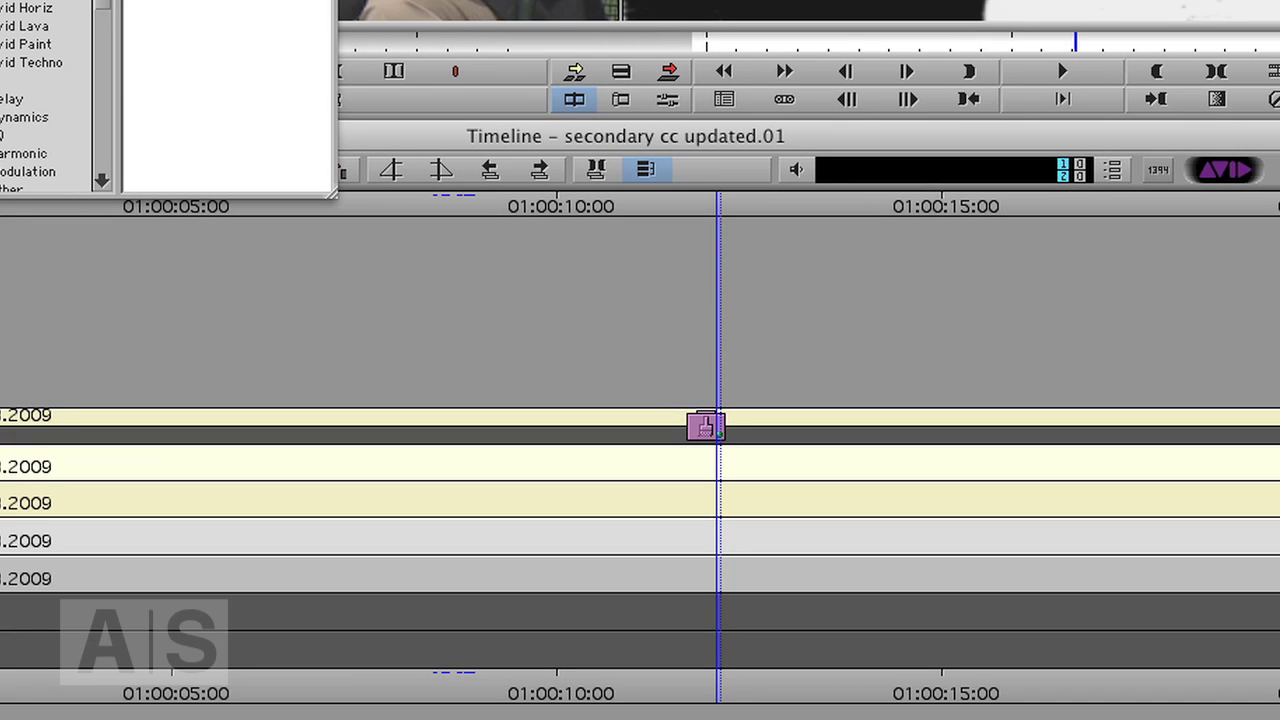
# Open the Paint Effect settings in Effect Mode and move the editor window aside
pyautogui.press('super+w')
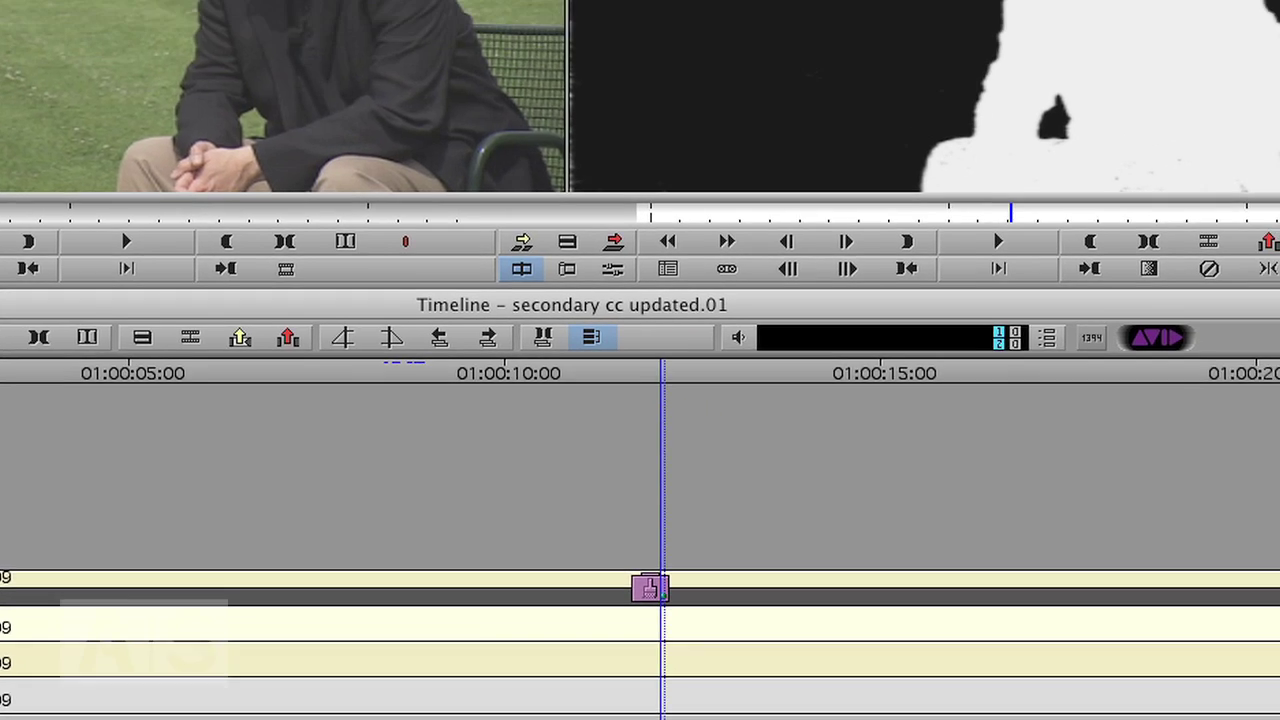
pyautogui.press('super+9')
pyautogui.moveTo(194, 90); pyautogui.dragTo(300, 91)
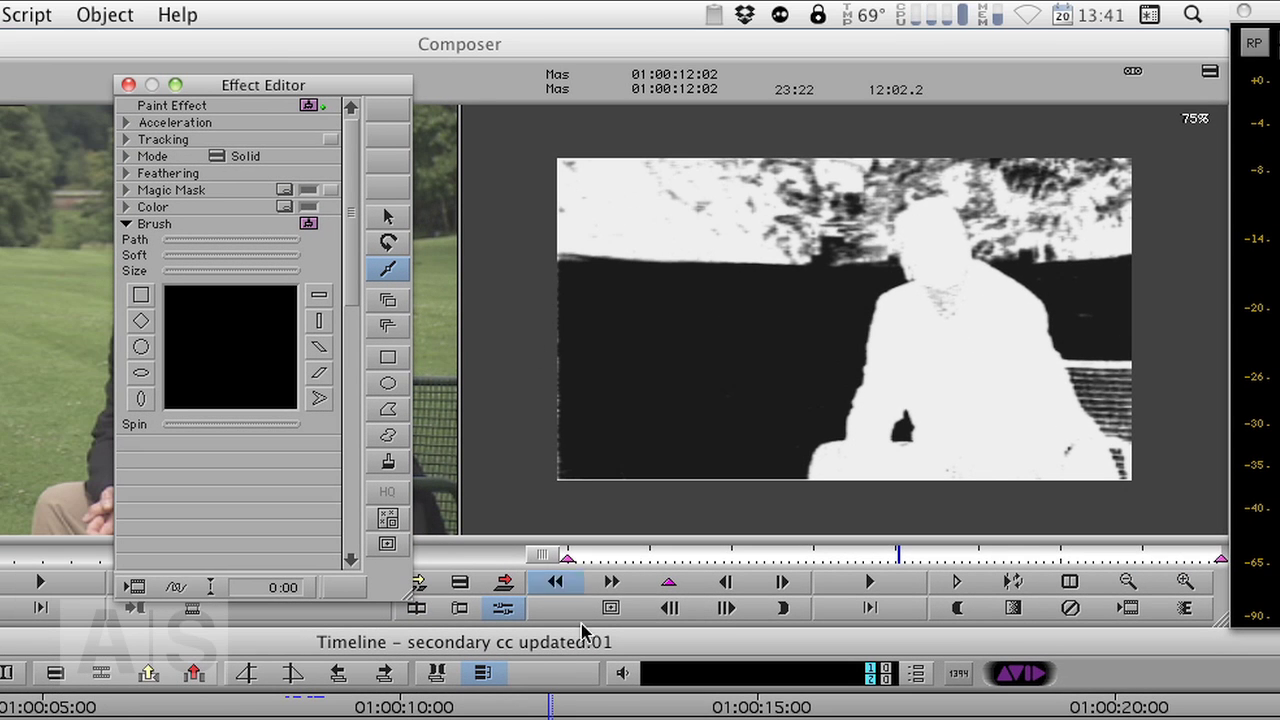
# Step back near the clip's start and set the paint colour to black
pyautogui.moveTo(598, 557); pyautogui.dragTo(580, 563)
pyautogui.press('Left')
pyautogui.press('Left')
pyautogui.press('Left')
pyautogui.press('Left')
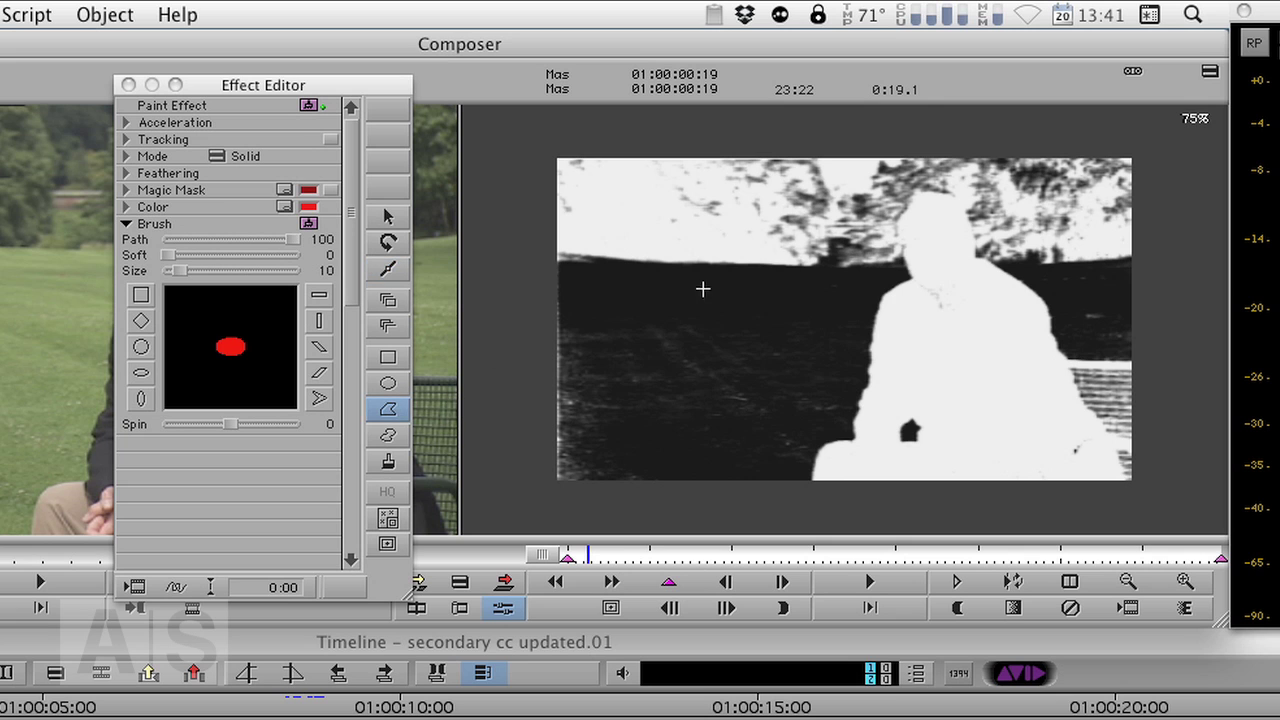
pyautogui.click(283, 212)
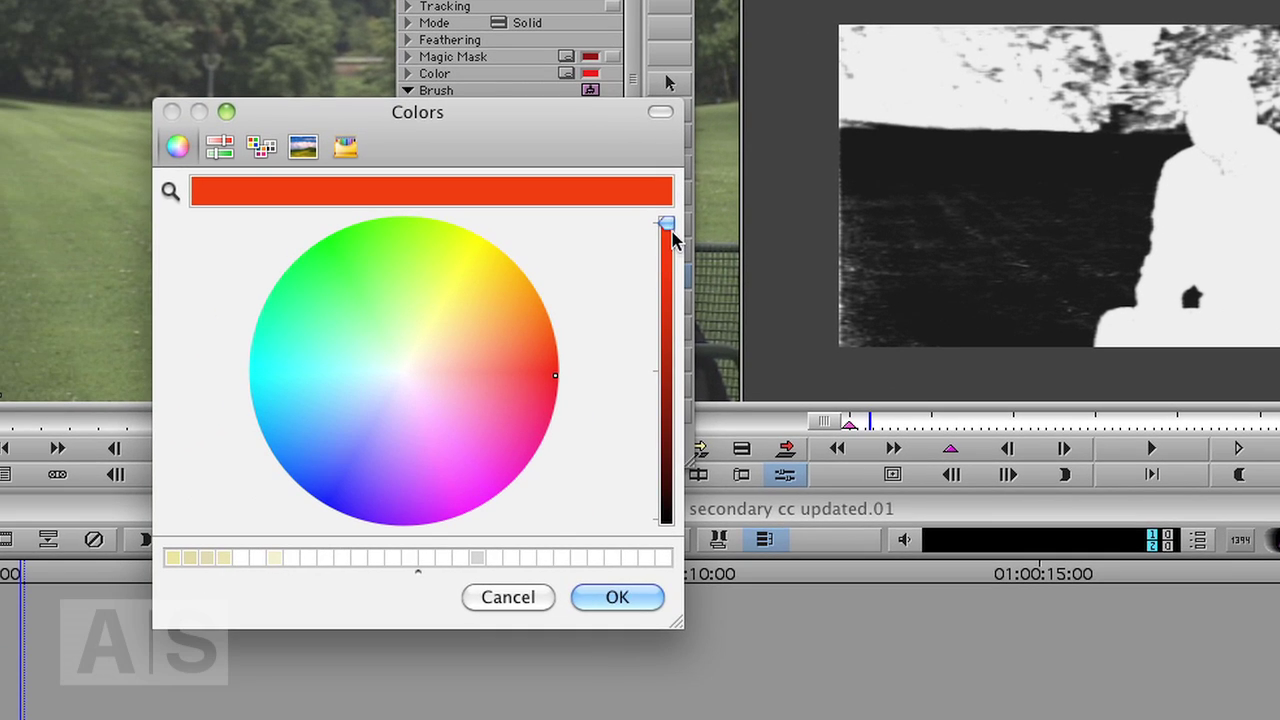
pyautogui.moveTo(666, 224); pyautogui.dragTo(670, 522)
pyautogui.click(623, 597)
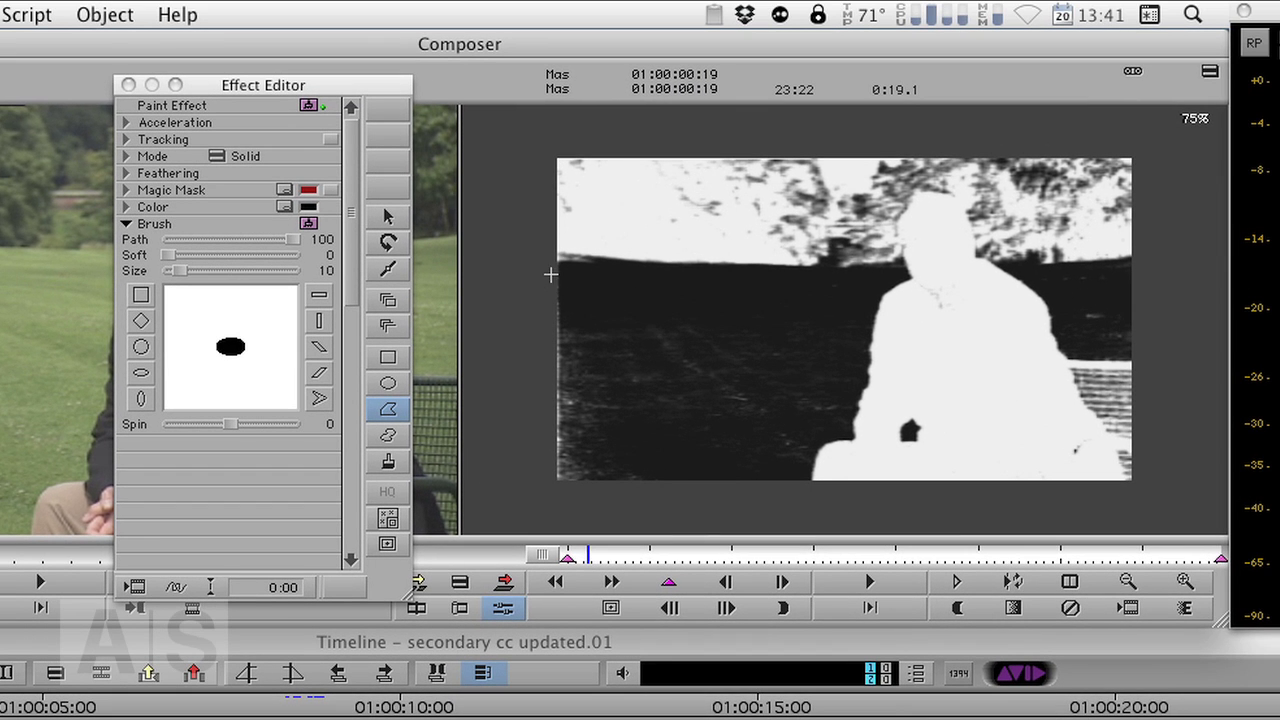
# Draw a polygon over the lawn left of the man, feathered Hor/Vert 10
pyautogui.click(547, 272)
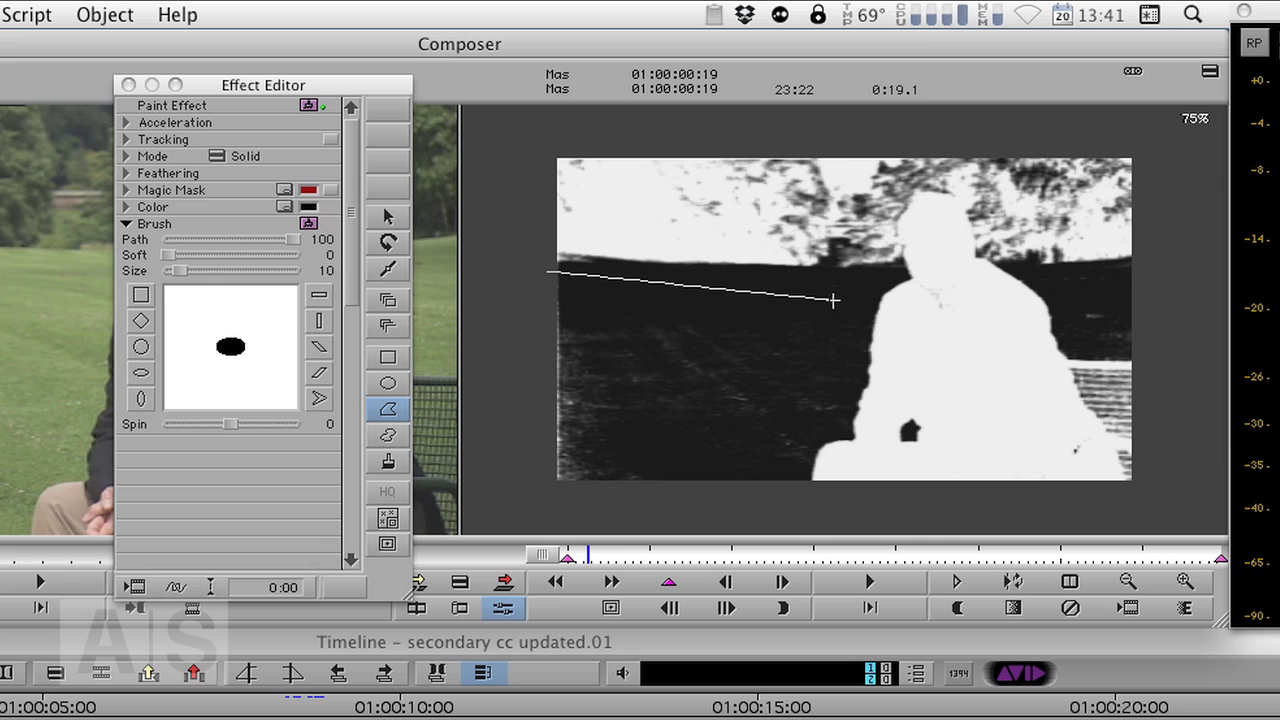
pyautogui.click(845, 290)
pyautogui.click(836, 399)
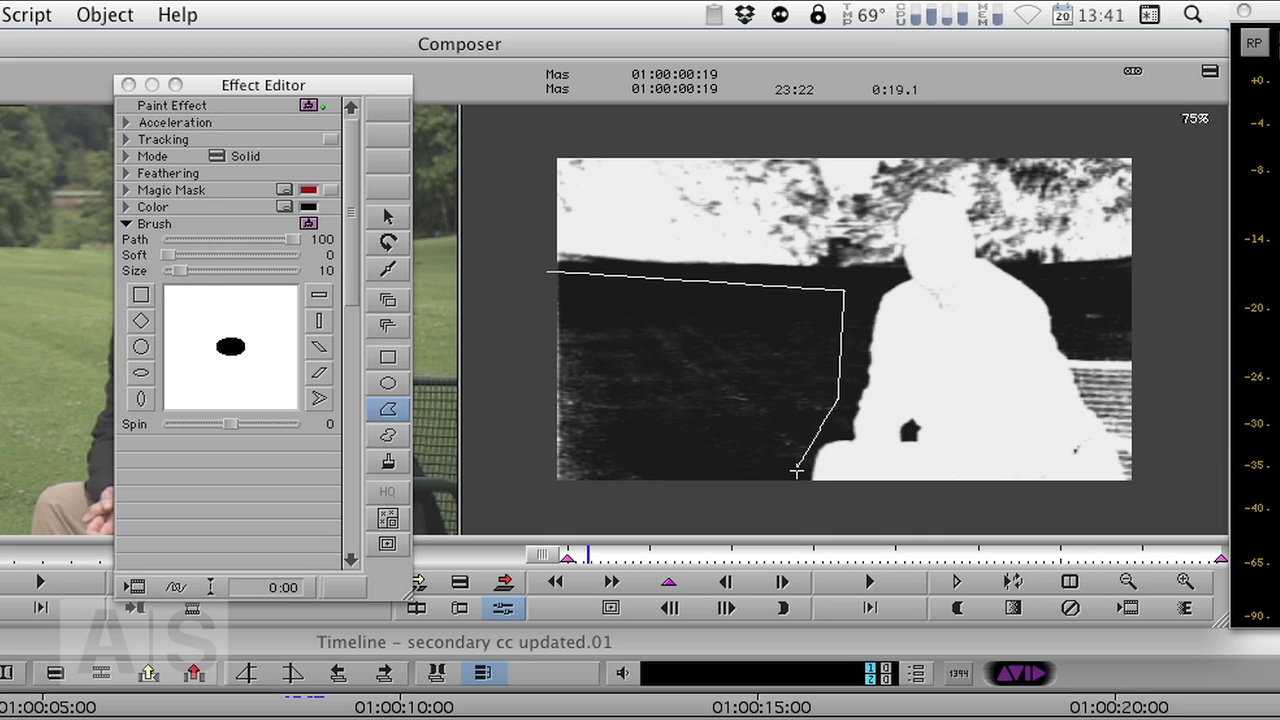
pyautogui.click(778, 515)
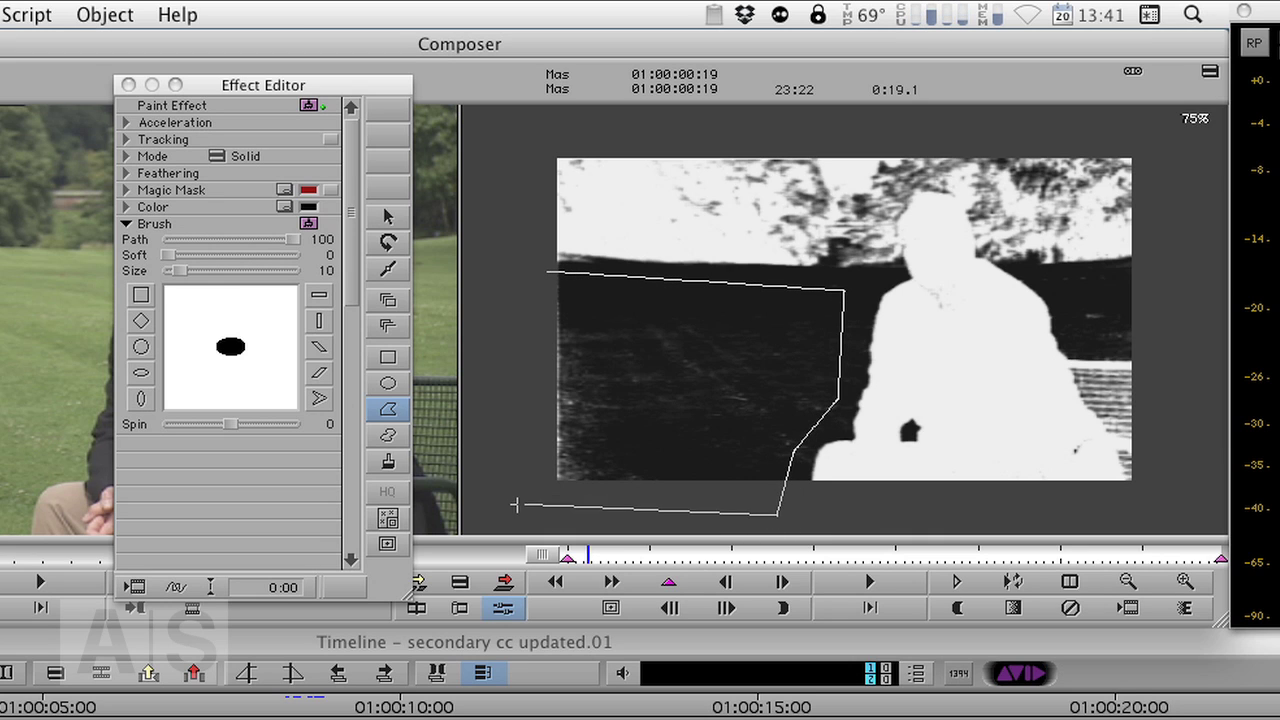
pyautogui.click(518, 505)
pyautogui.click(545, 270)
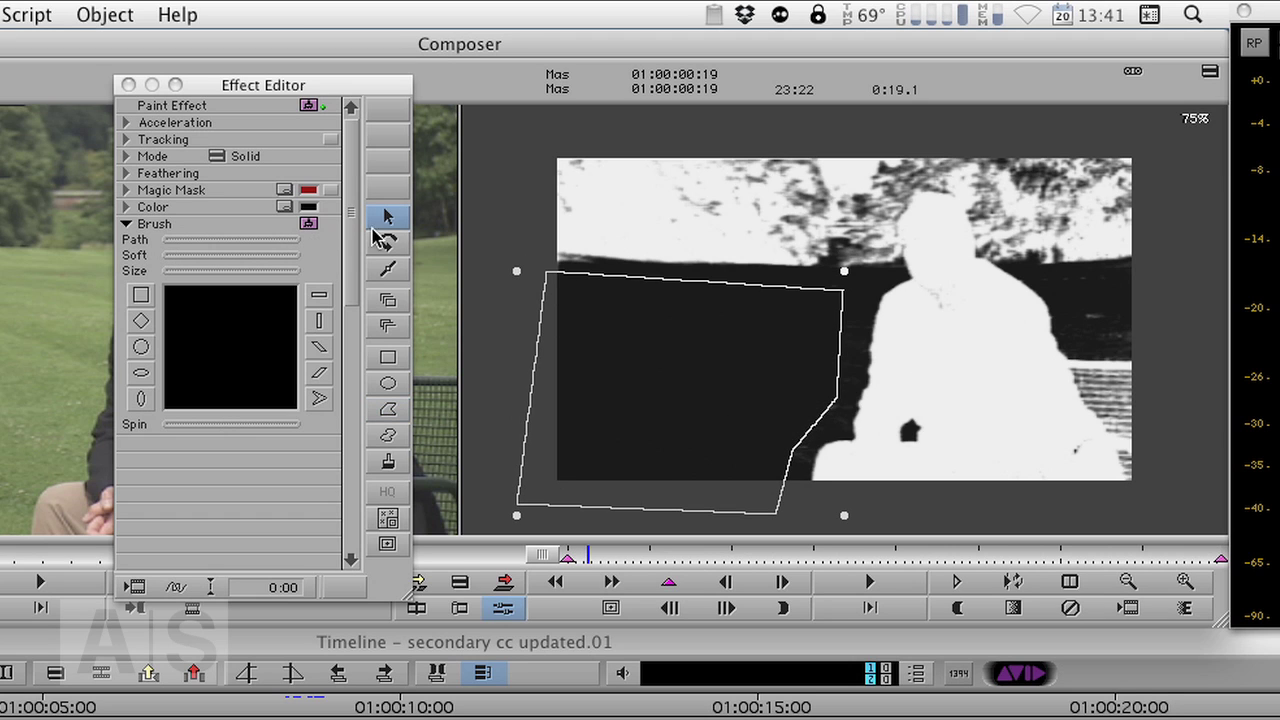
pyautogui.click(127, 173)
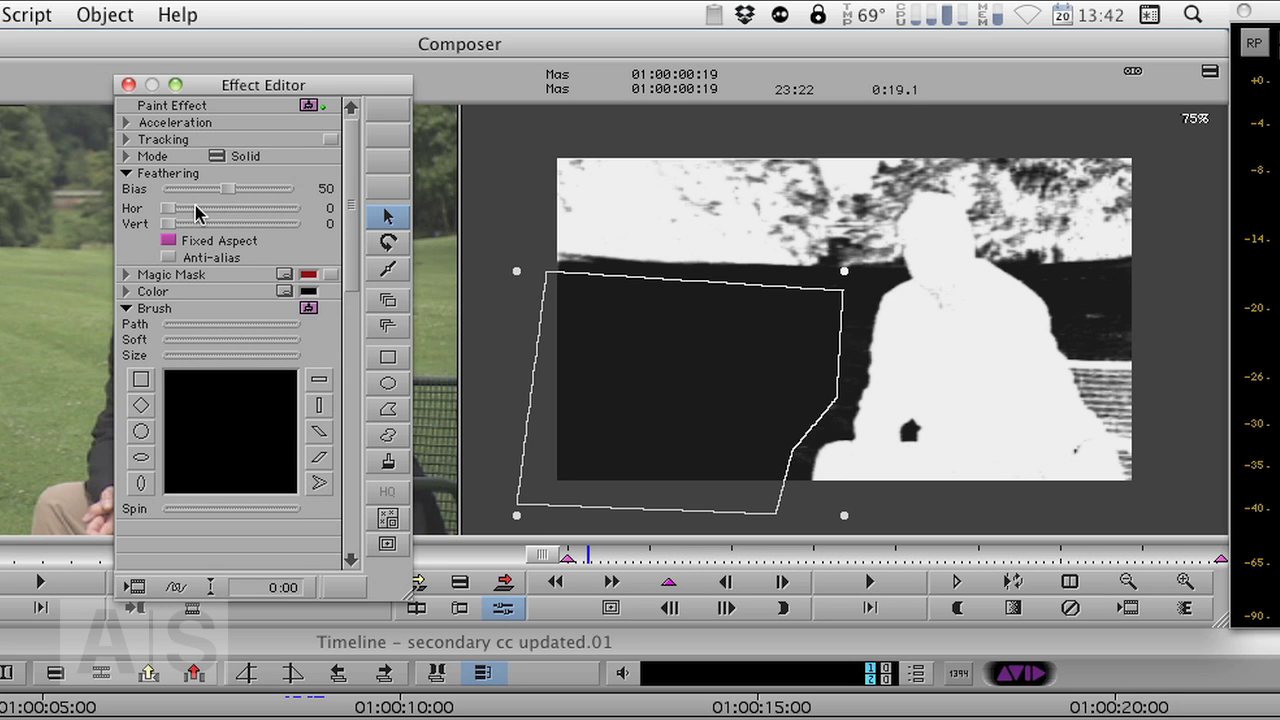
pyautogui.moveTo(167, 212); pyautogui.dragTo(193, 220)
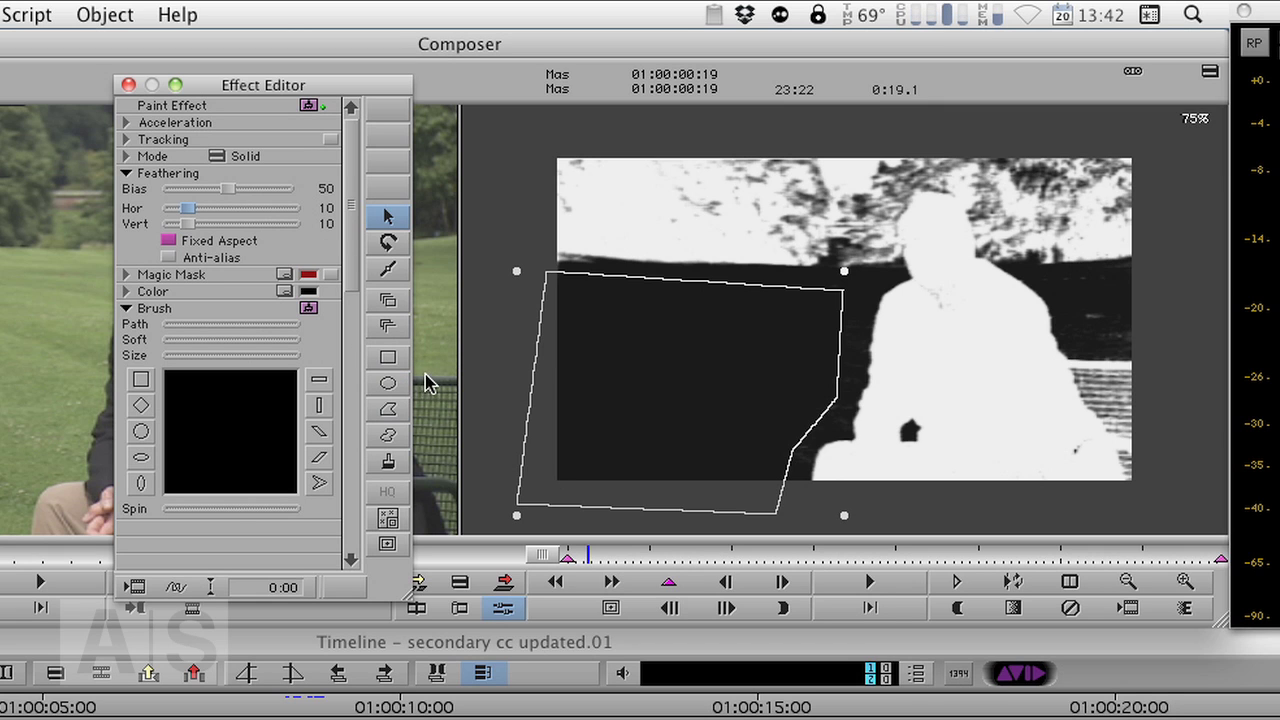
# Draw a white polygon over the trees across the top of the frame
pyautogui.click(388, 409)
pyautogui.click(305, 290)
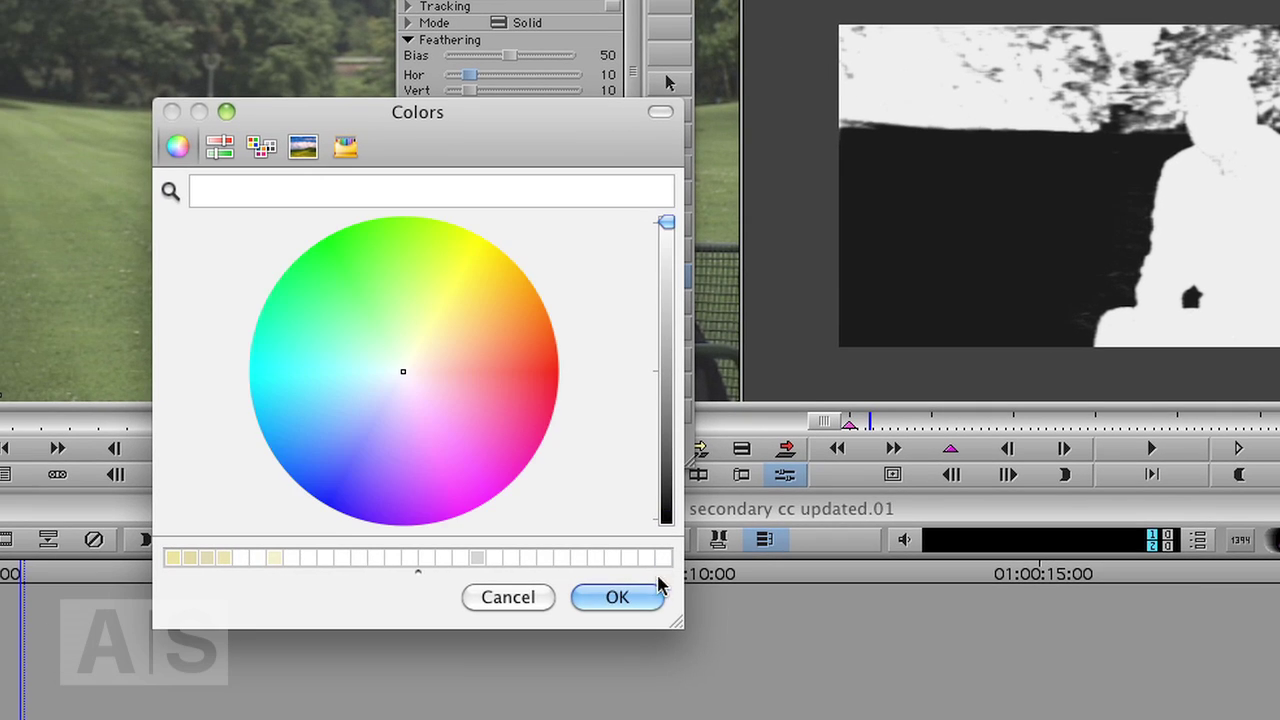
pyautogui.click(616, 598)
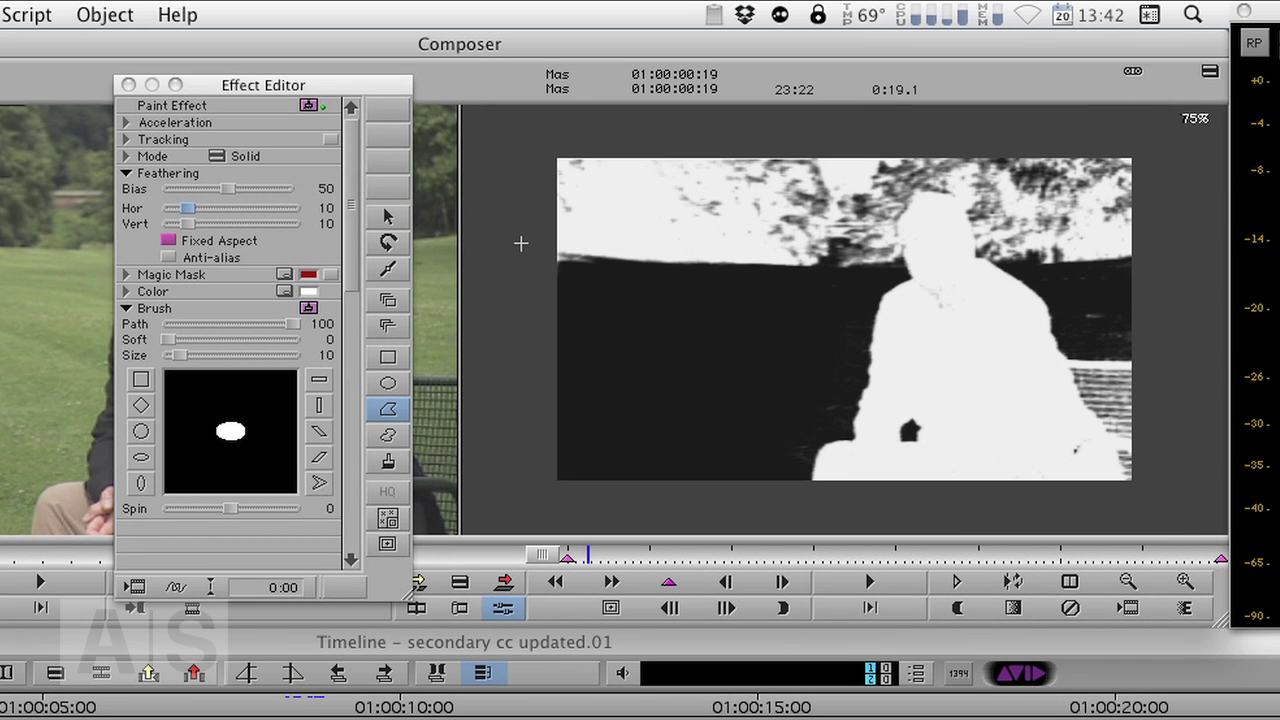
pyautogui.click(522, 243)
pyautogui.click(557, 253)
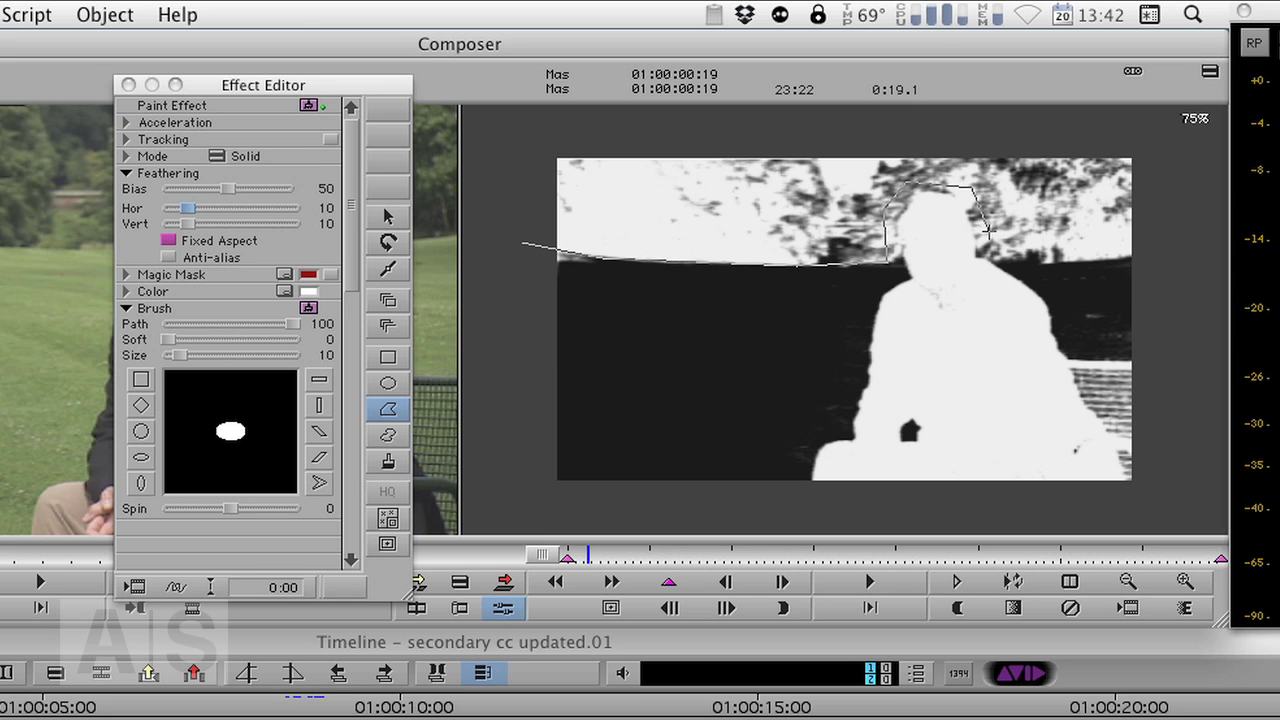
pyautogui.click(1063, 266)
pyautogui.click(1138, 257)
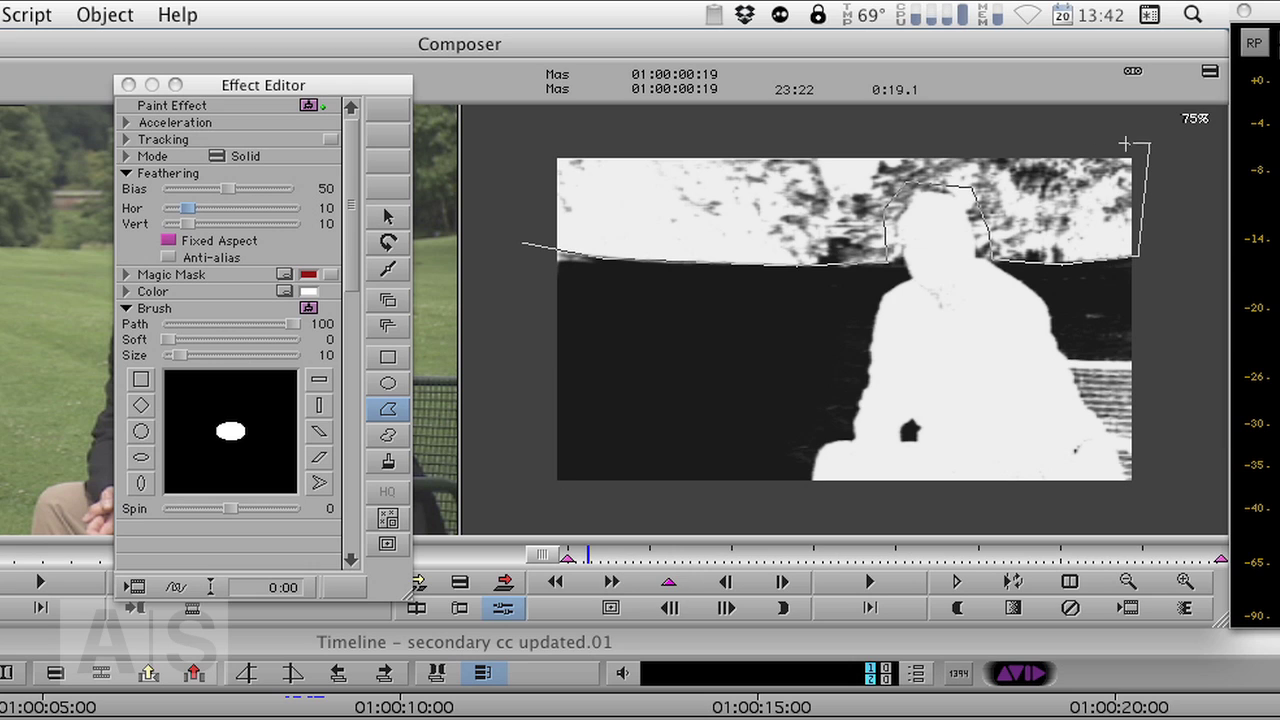
pyautogui.click(538, 131)
pyautogui.click(522, 240)
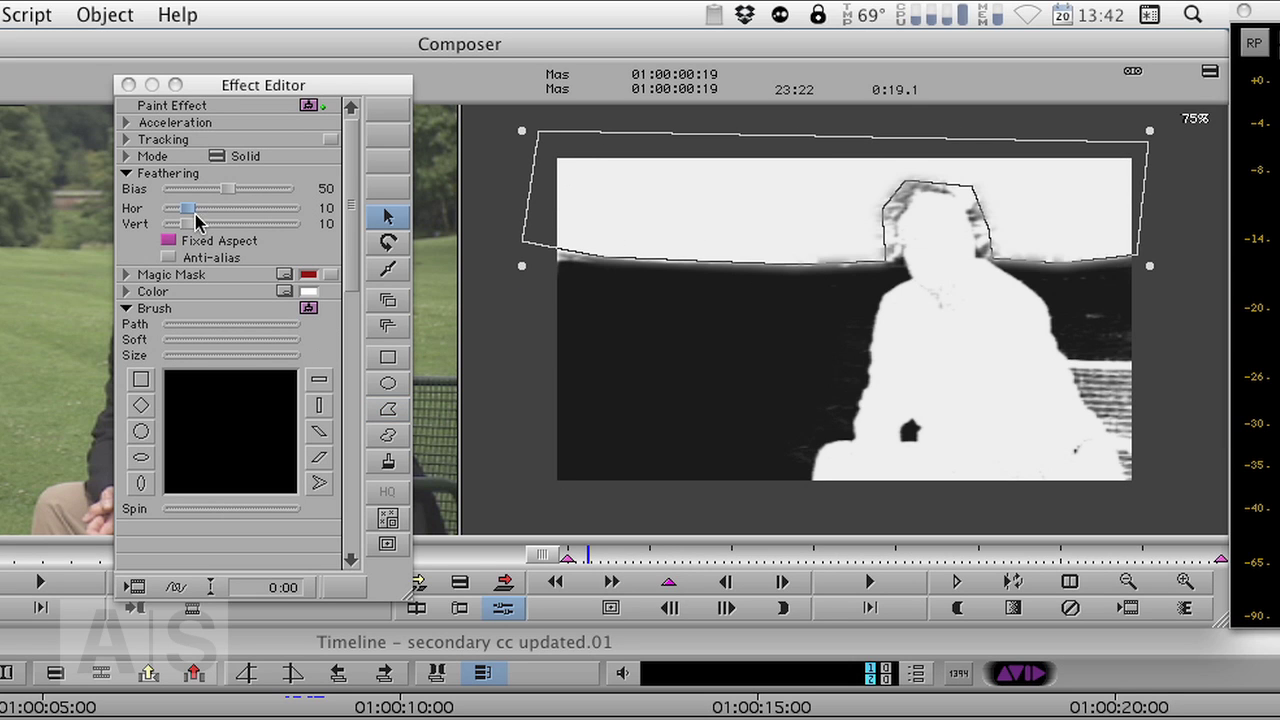
# Delete three head-outline vertices and set the tree shape's feathering to 16
pyautogui.moveTo(188, 211); pyautogui.dragTo(206, 223)
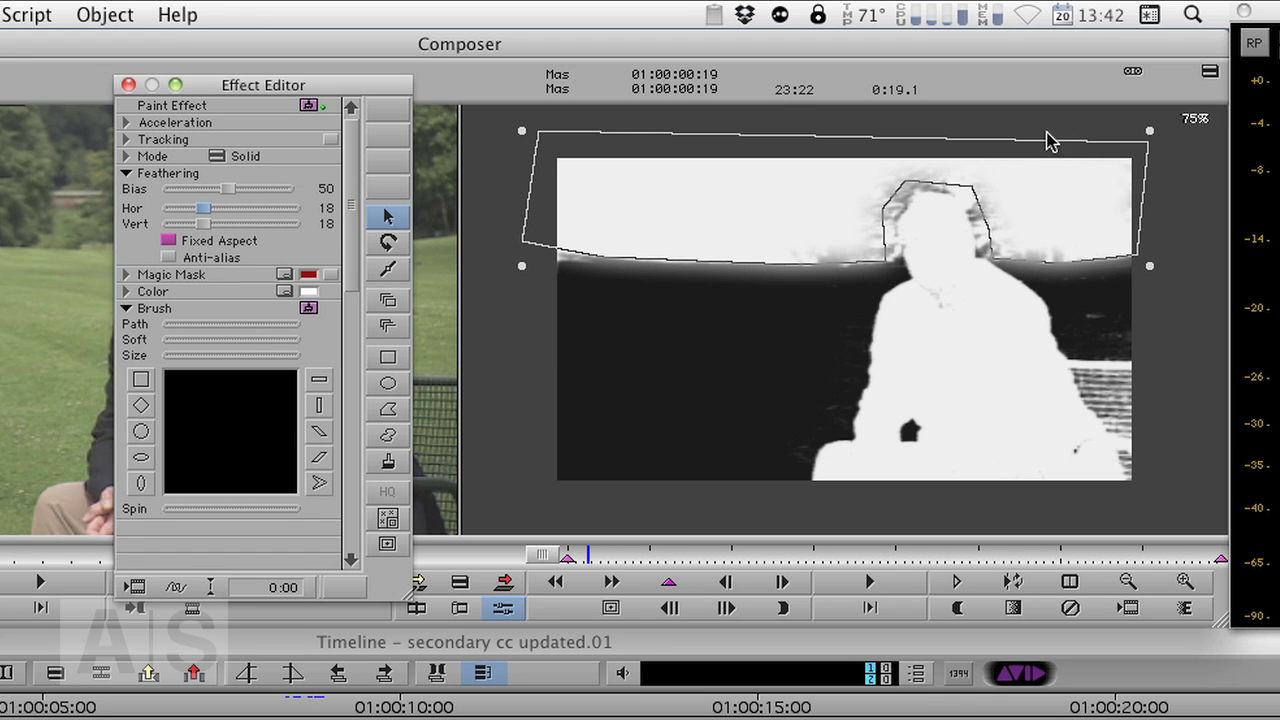
pyautogui.click(806, 205)
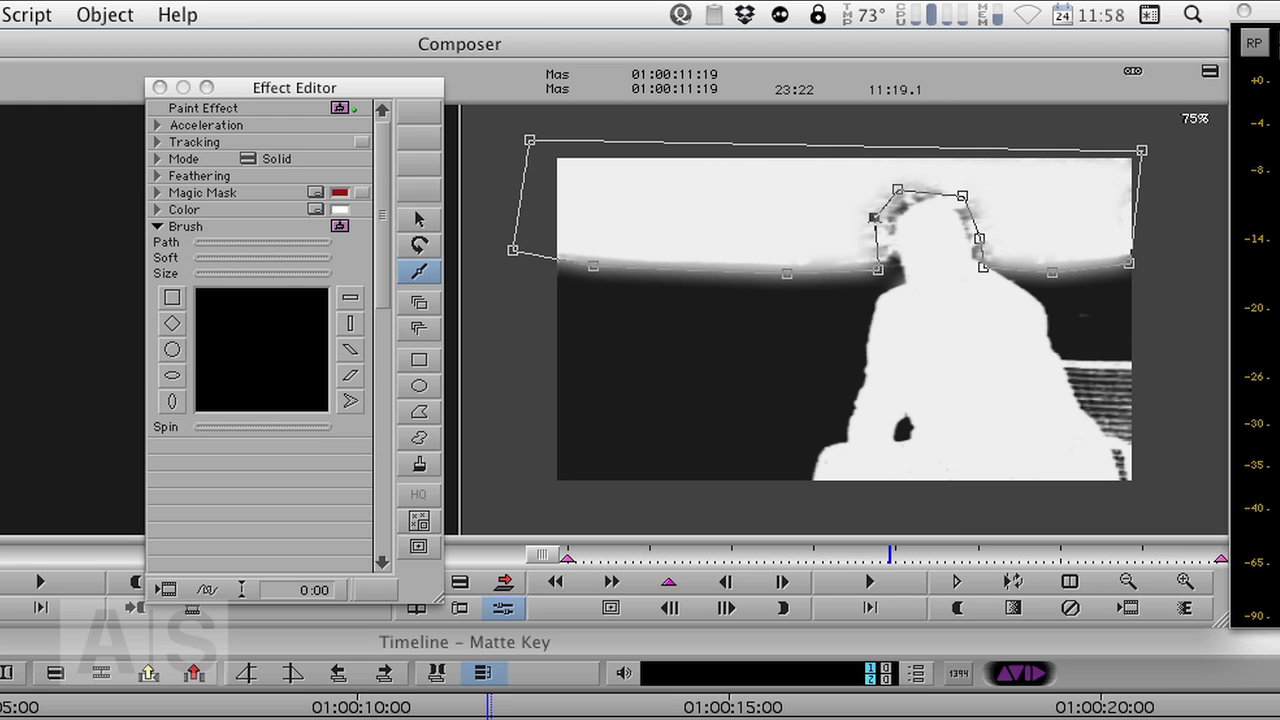
pyautogui.press('Delete')
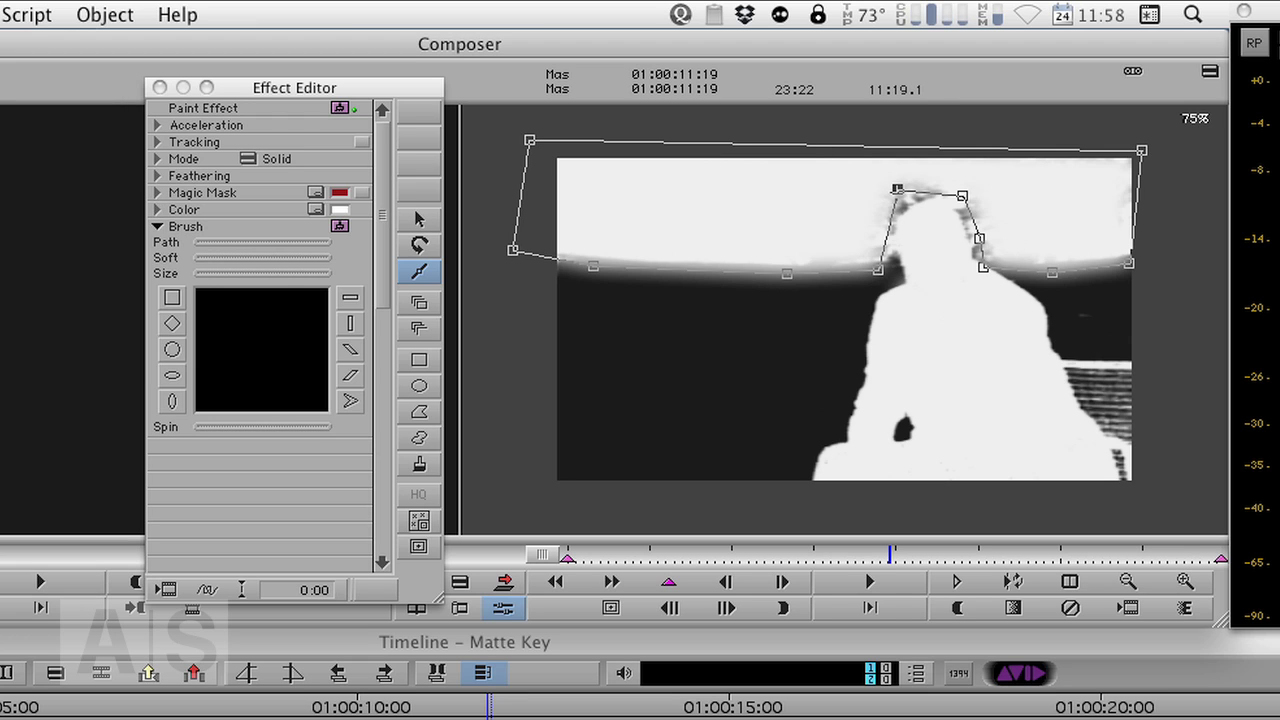
pyautogui.press('Delete')
pyautogui.press('Delete')
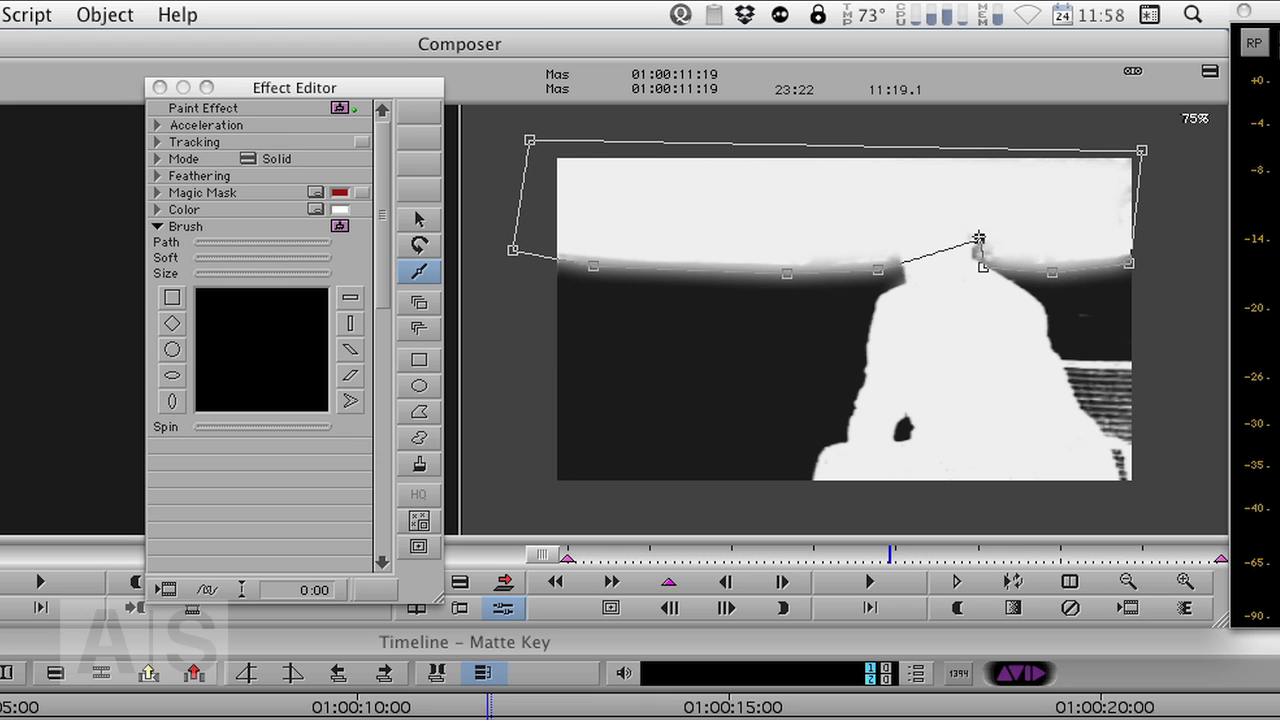
pyautogui.press('Delete')
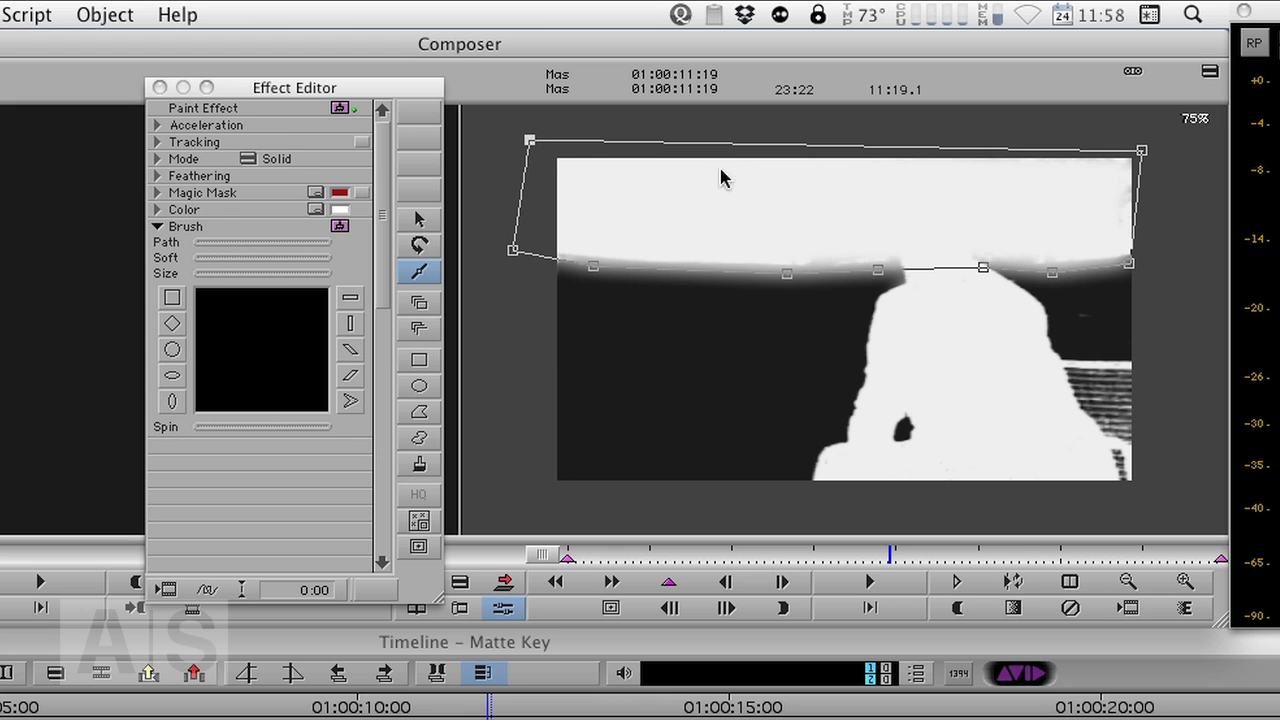
pyautogui.click(157, 175)
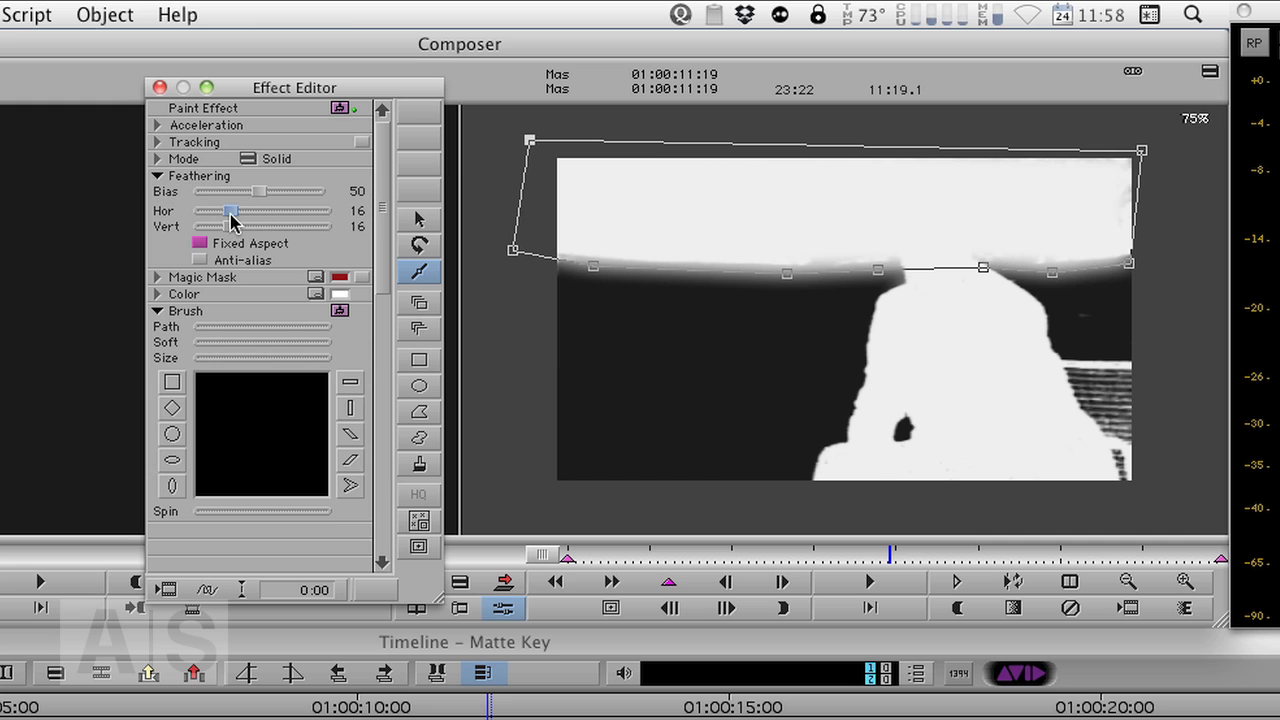
pyautogui.moveTo(229, 212); pyautogui.dragTo(218, 224)
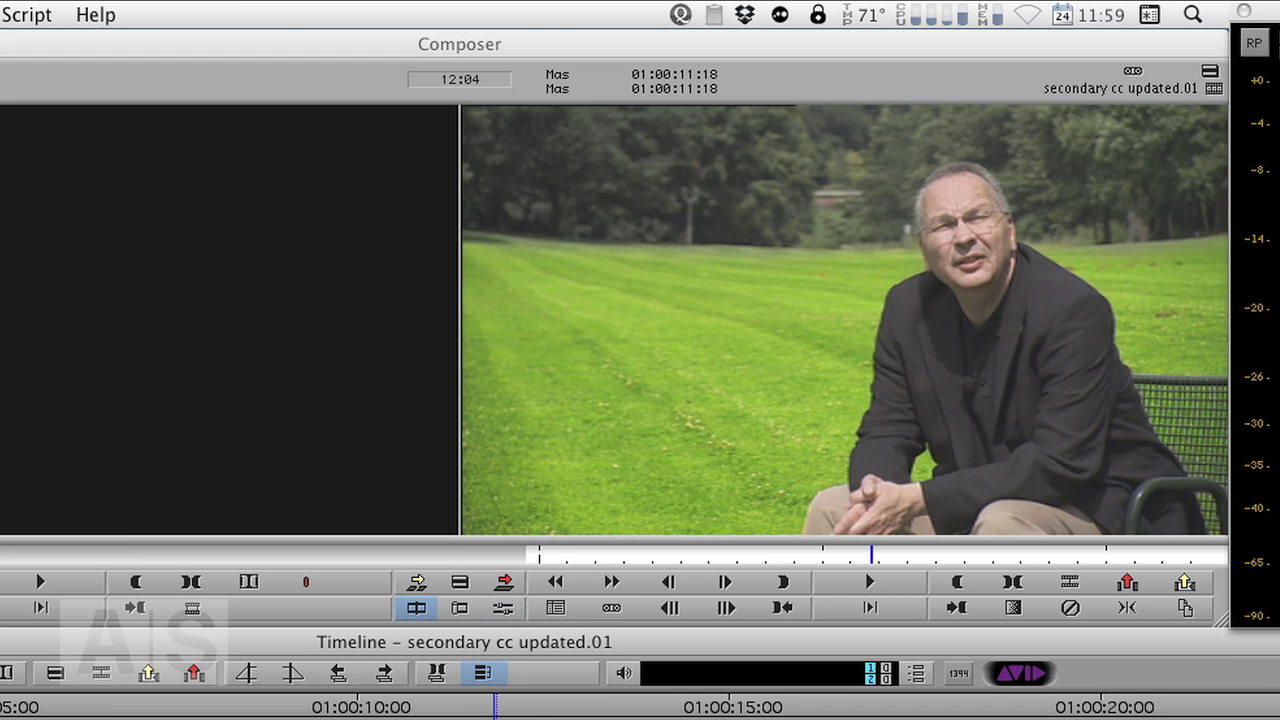
pyautogui.press('j')
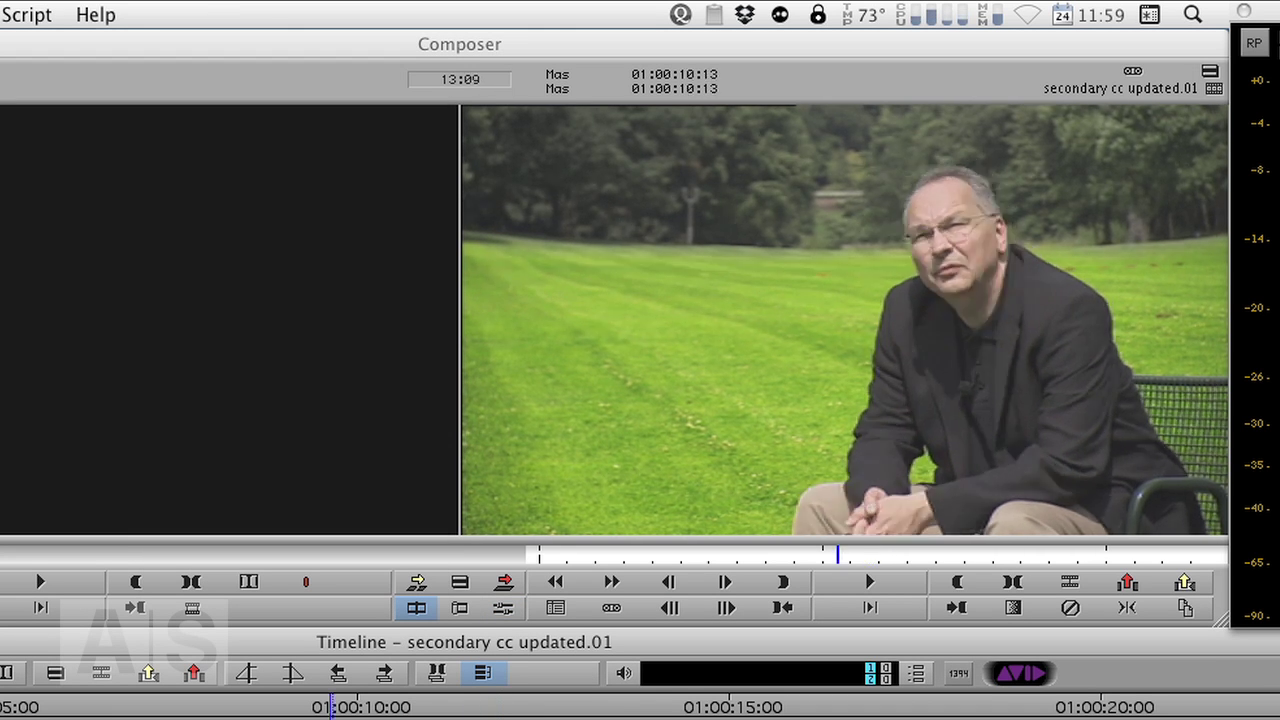
pyautogui.press('l')
pyautogui.press('l')
pyautogui.press('l')
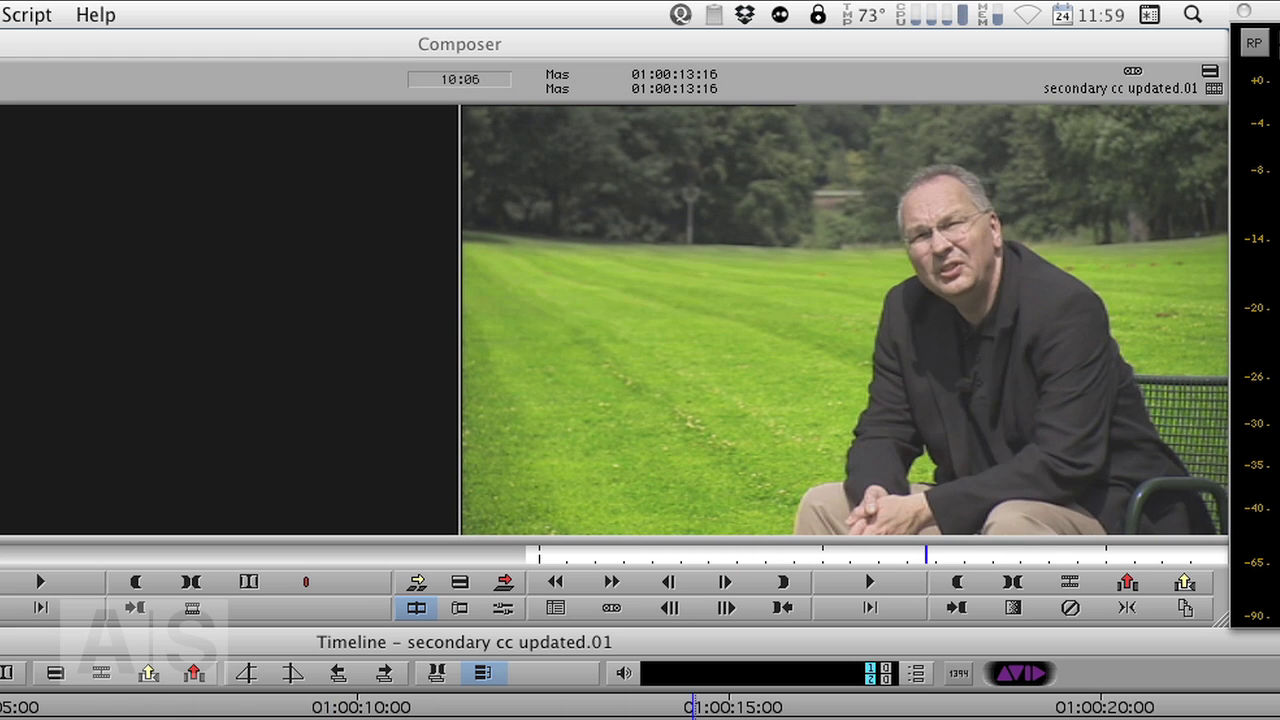
pyautogui.press('j')
pyautogui.press('j')
pyautogui.press('j')
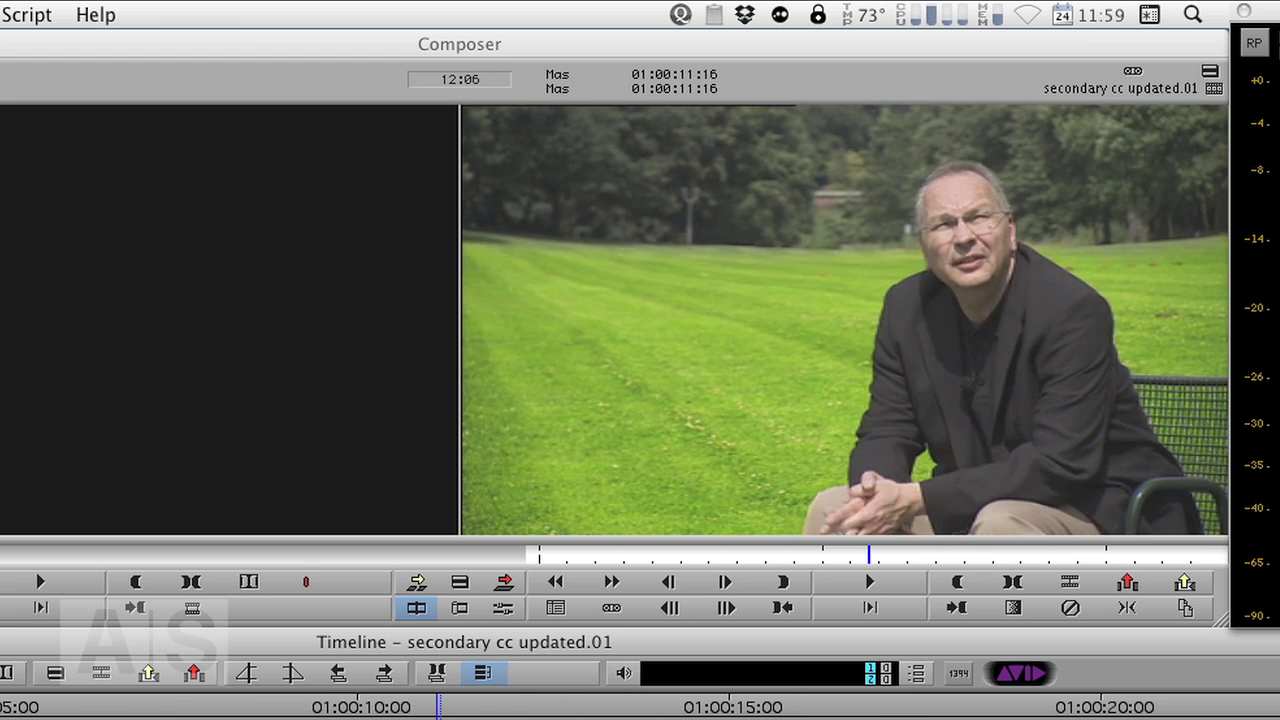
pyautogui.press('l')
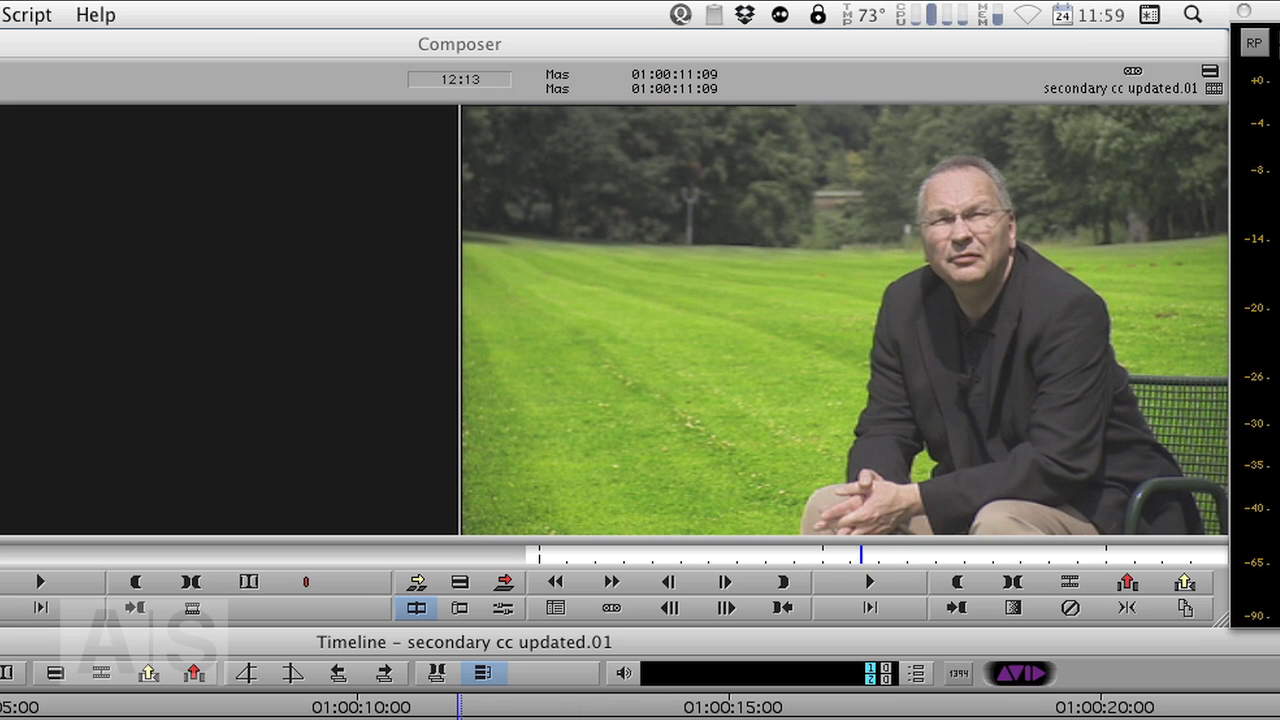
pyautogui.press('l')
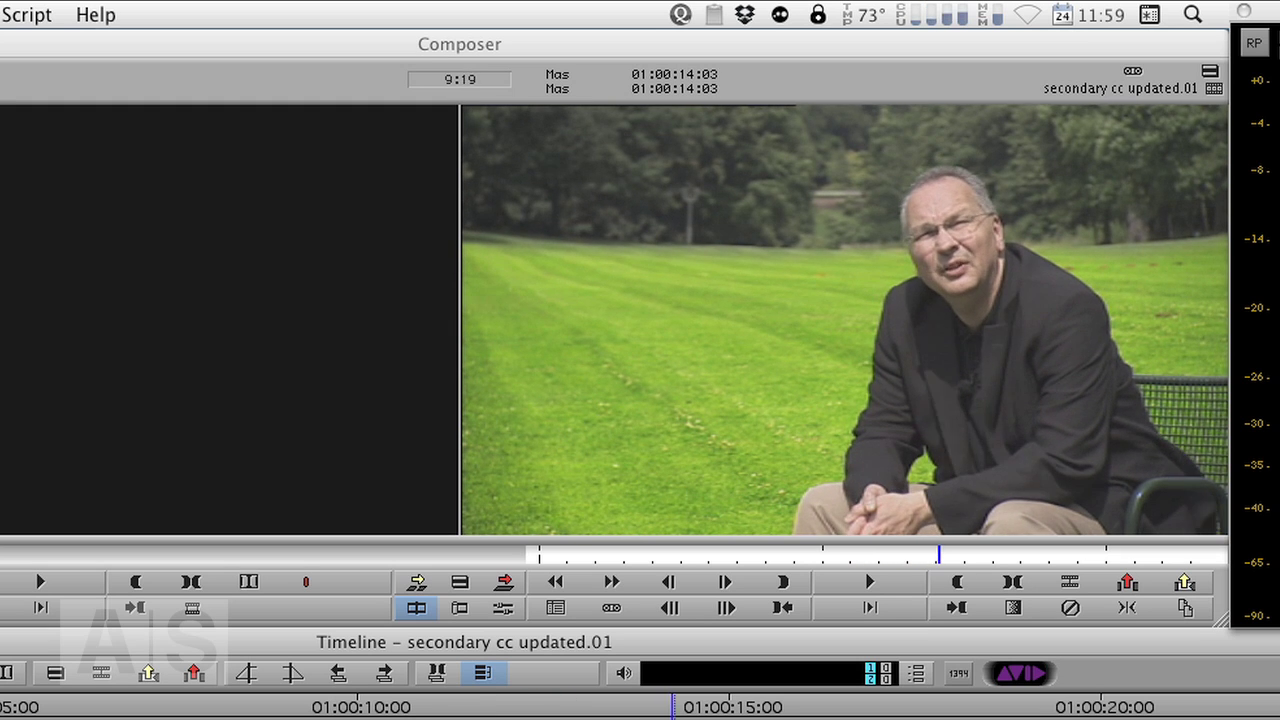
pyautogui.press('j')
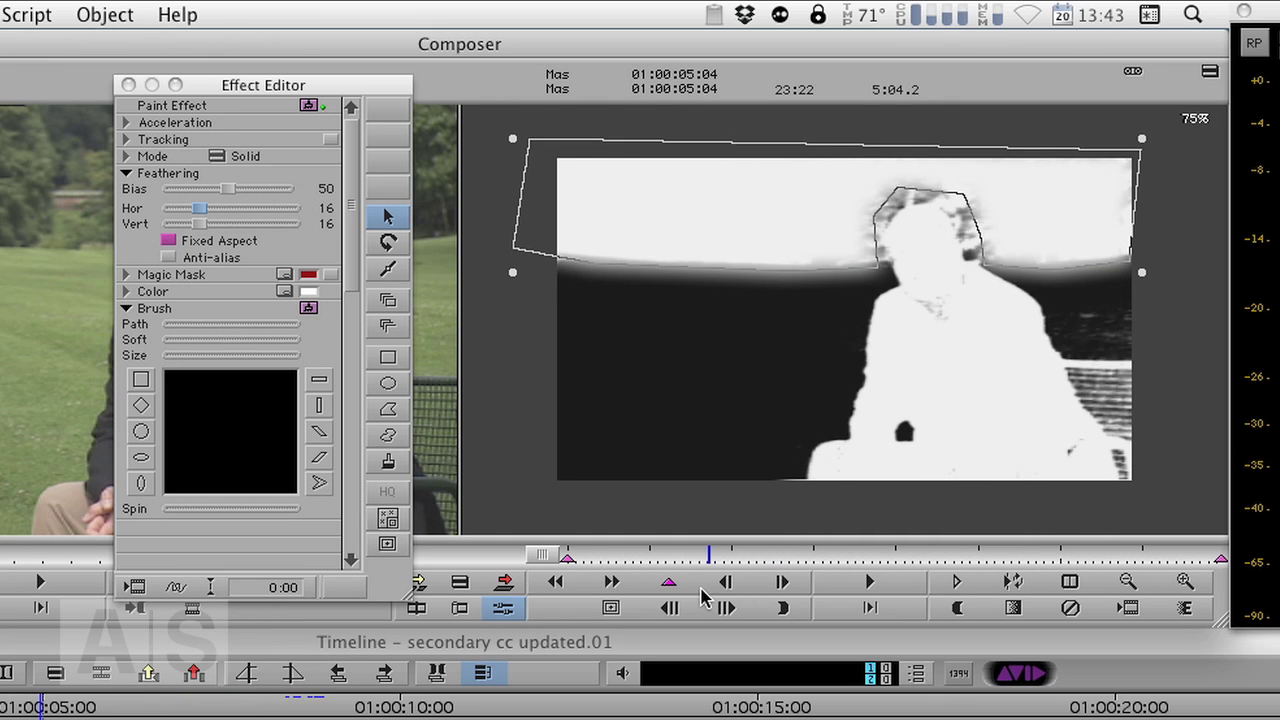
# Draw an oval mask over the man's head, widen it, and check it across frames
pyautogui.press('l')
pyautogui.click(388, 383)
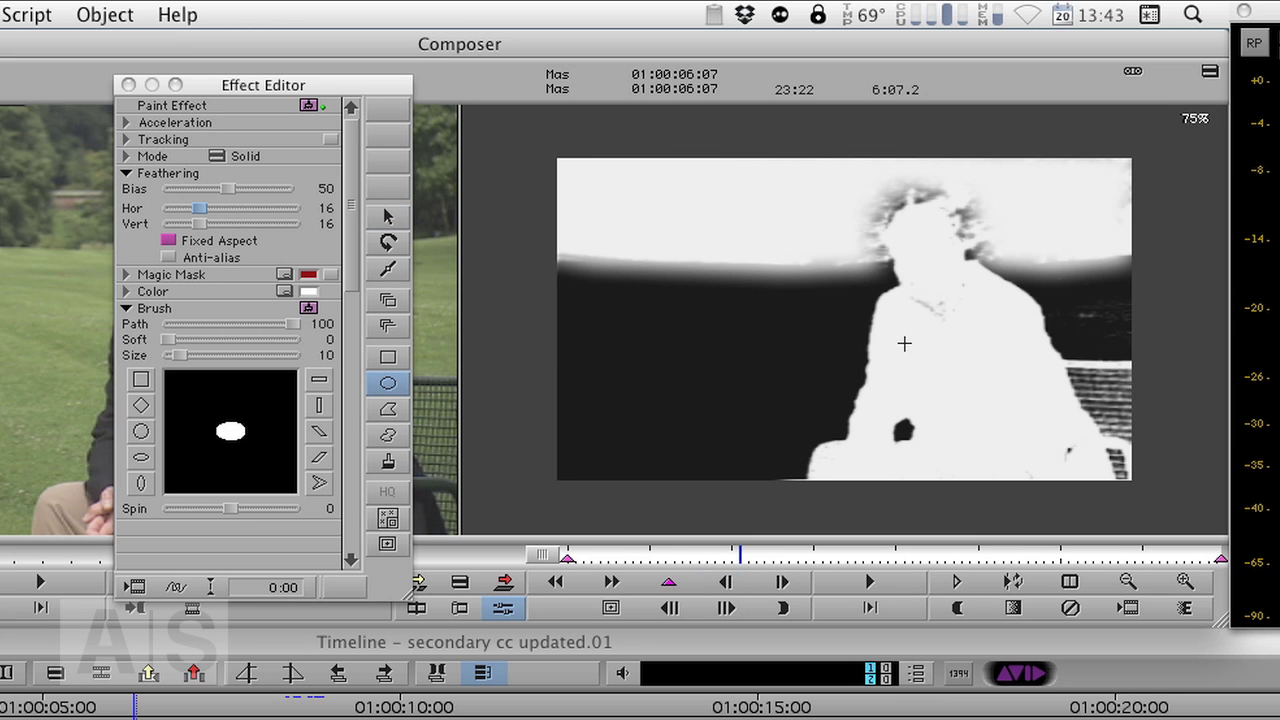
pyautogui.moveTo(905, 333); pyautogui.dragTo(983, 271)
pyautogui.click(937, 317)
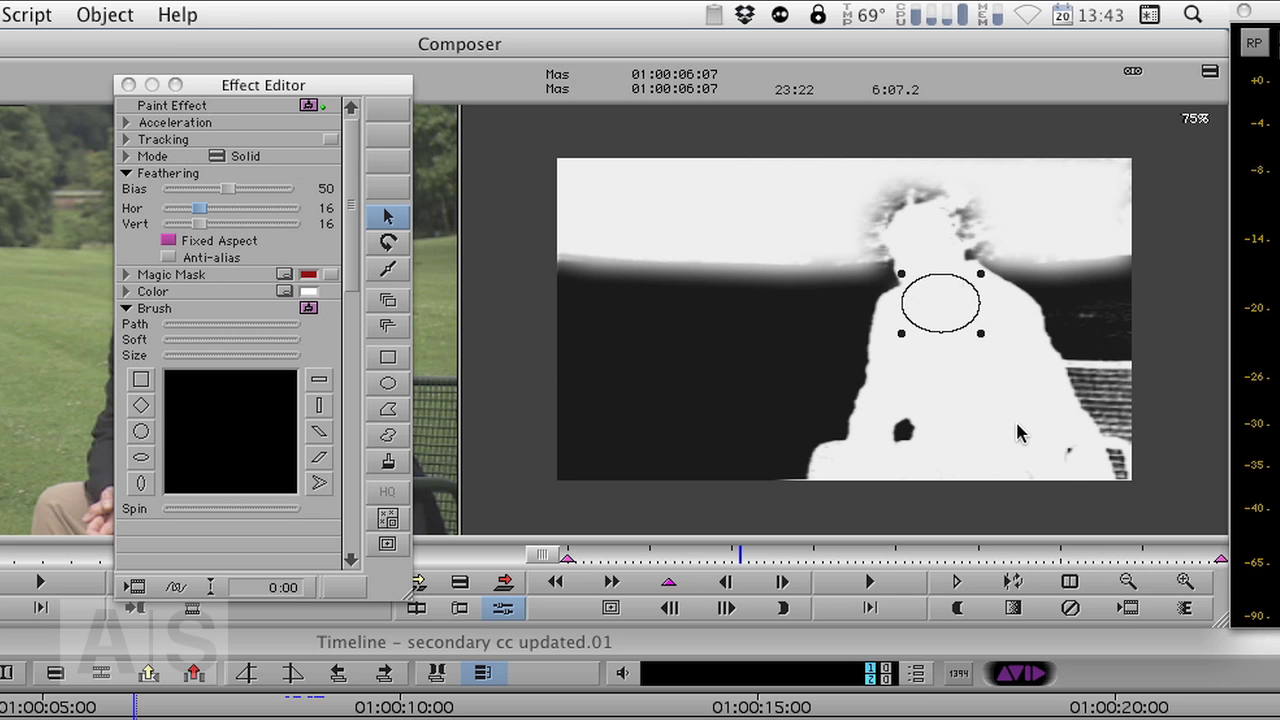
pyautogui.press('super+z')
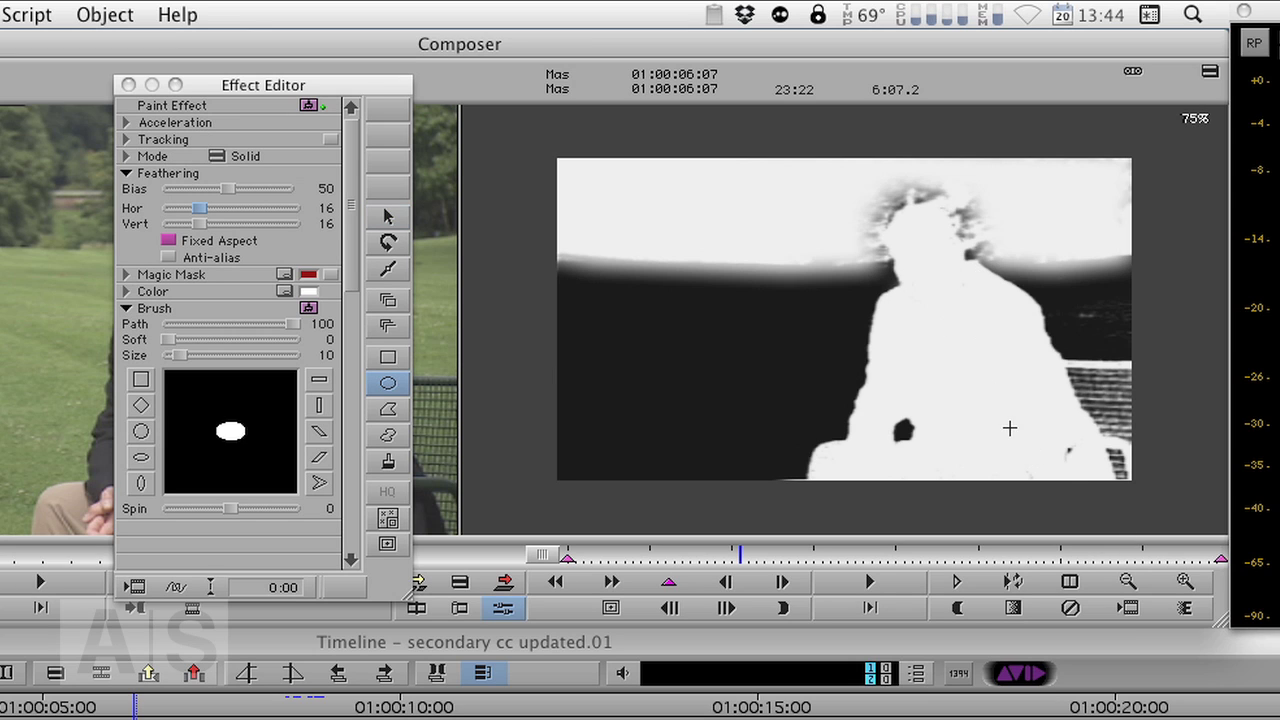
pyautogui.moveTo(1010, 427)
pyautogui.mouseDown()
pyautogui.moveTo(1094, 474)
pyautogui.moveTo(1096, 490)
pyautogui.mouseUp()
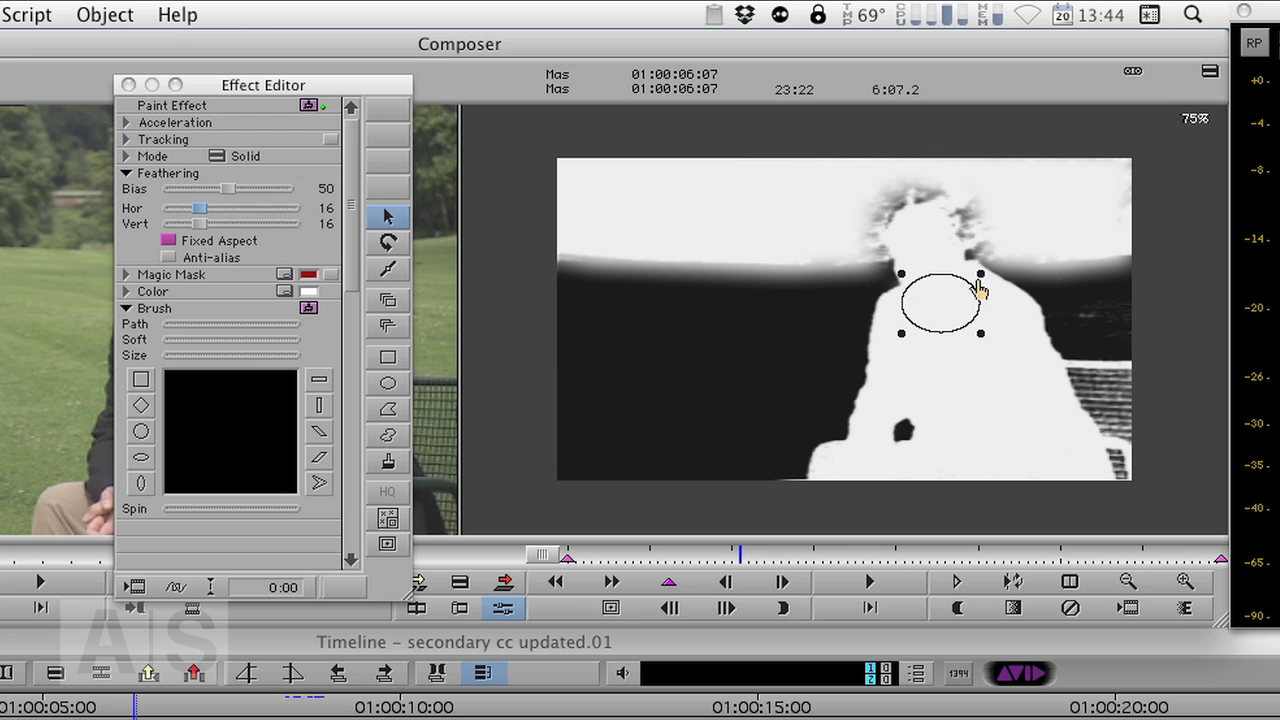
pyautogui.moveTo(980, 289); pyautogui.dragTo(988, 283)
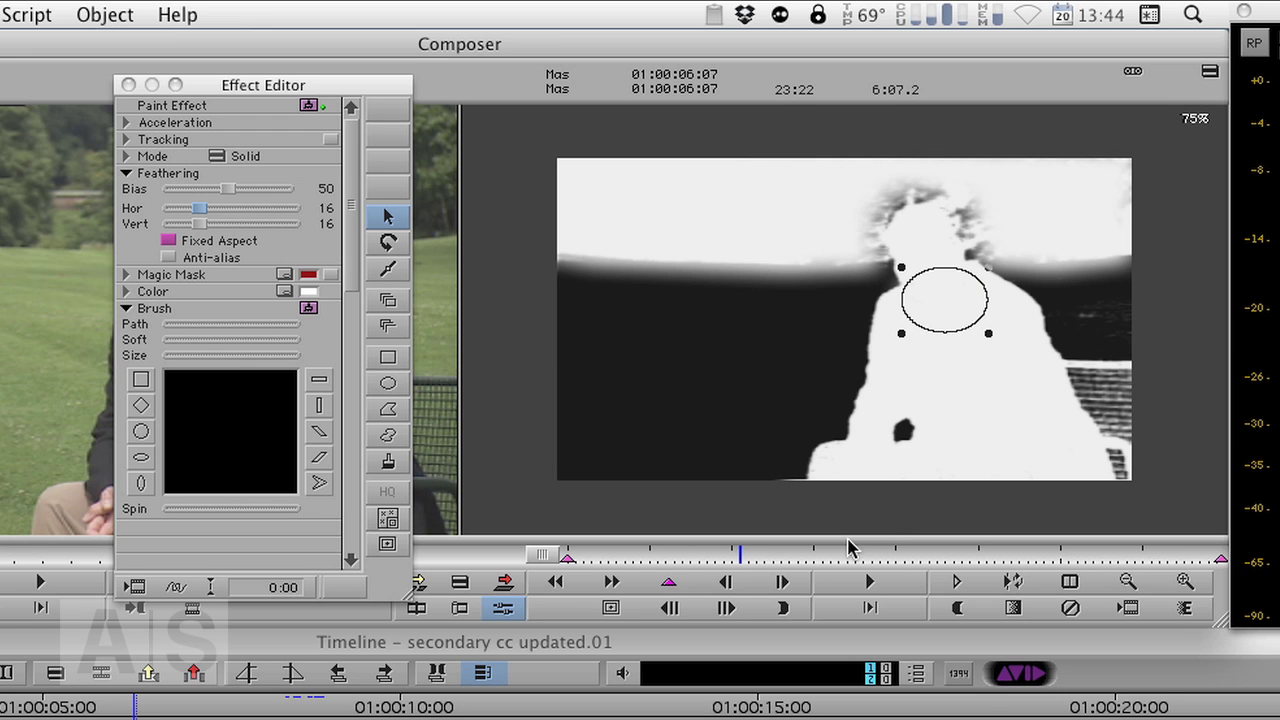
pyautogui.press('Left')
pyautogui.press('Left')
pyautogui.press('Left')
pyautogui.press('Left')
pyautogui.press('Left')
pyautogui.press('Left')
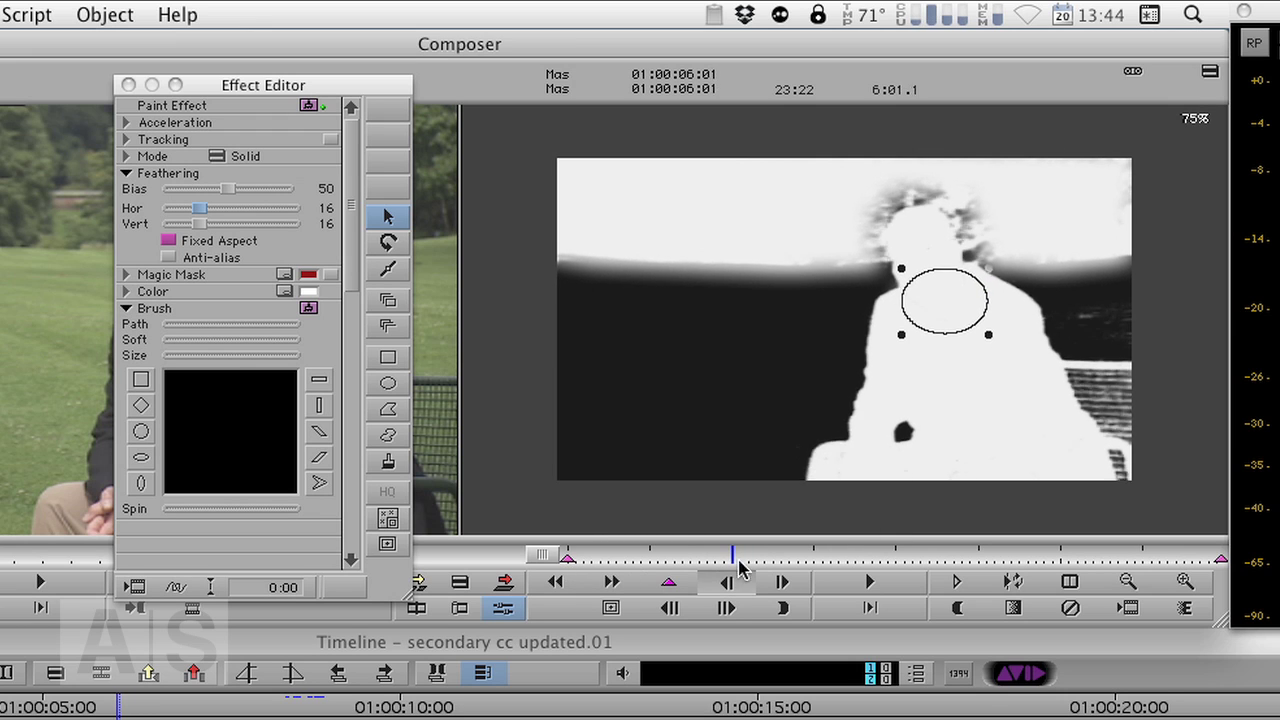
pyautogui.press('Left')
pyautogui.press('Left')
pyautogui.press('Left')
pyautogui.press('Left')
pyautogui.press('Left')
pyautogui.press('Left')
pyautogui.press('Left')
pyautogui.press('Left')
pyautogui.press('Left')
pyautogui.press('Left')
pyautogui.press('Left')
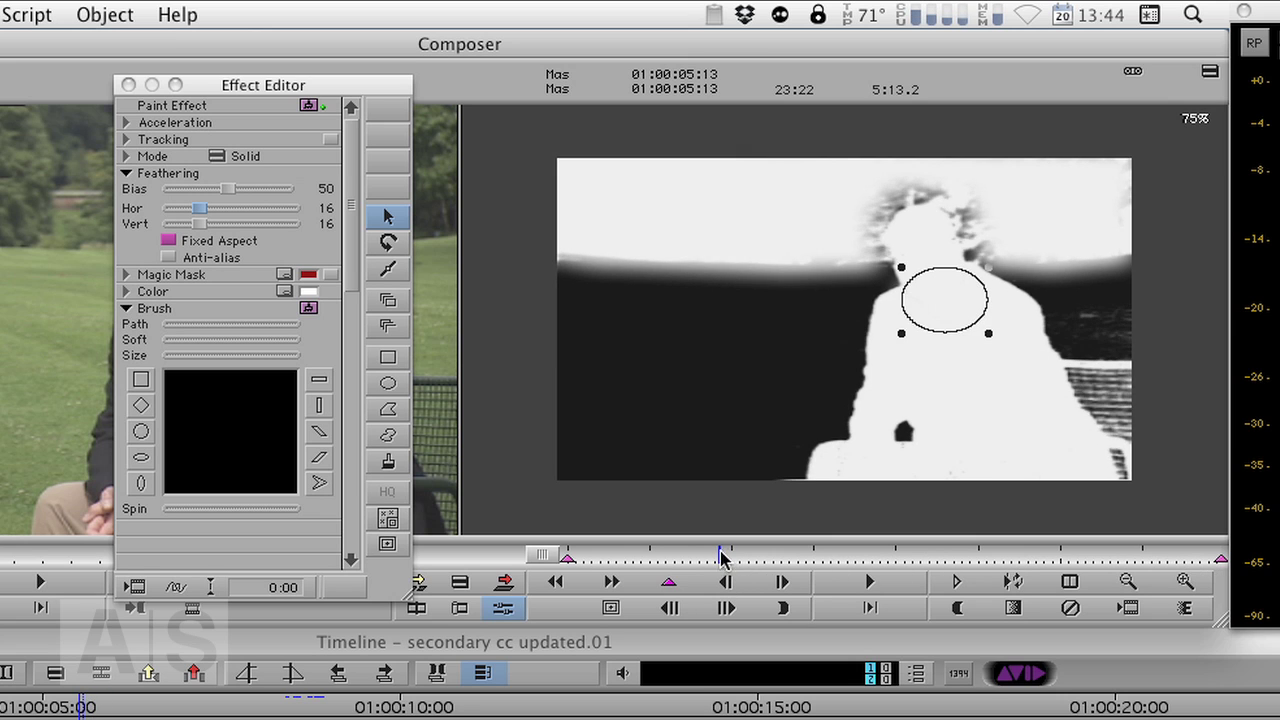
pyautogui.moveTo(720, 553)
pyautogui.mouseDown()
pyautogui.moveTo(1216, 553)
pyautogui.moveTo(634, 563)
pyautogui.moveTo(572, 577)
pyautogui.moveTo(1060, 550)
pyautogui.moveTo(1155, 557)
pyautogui.moveTo(609, 575)
pyautogui.moveTo(565, 570)
pyautogui.moveTo(1138, 553)
pyautogui.moveTo(563, 557)
pyautogui.moveTo(757, 563)
pyautogui.mouseUp()
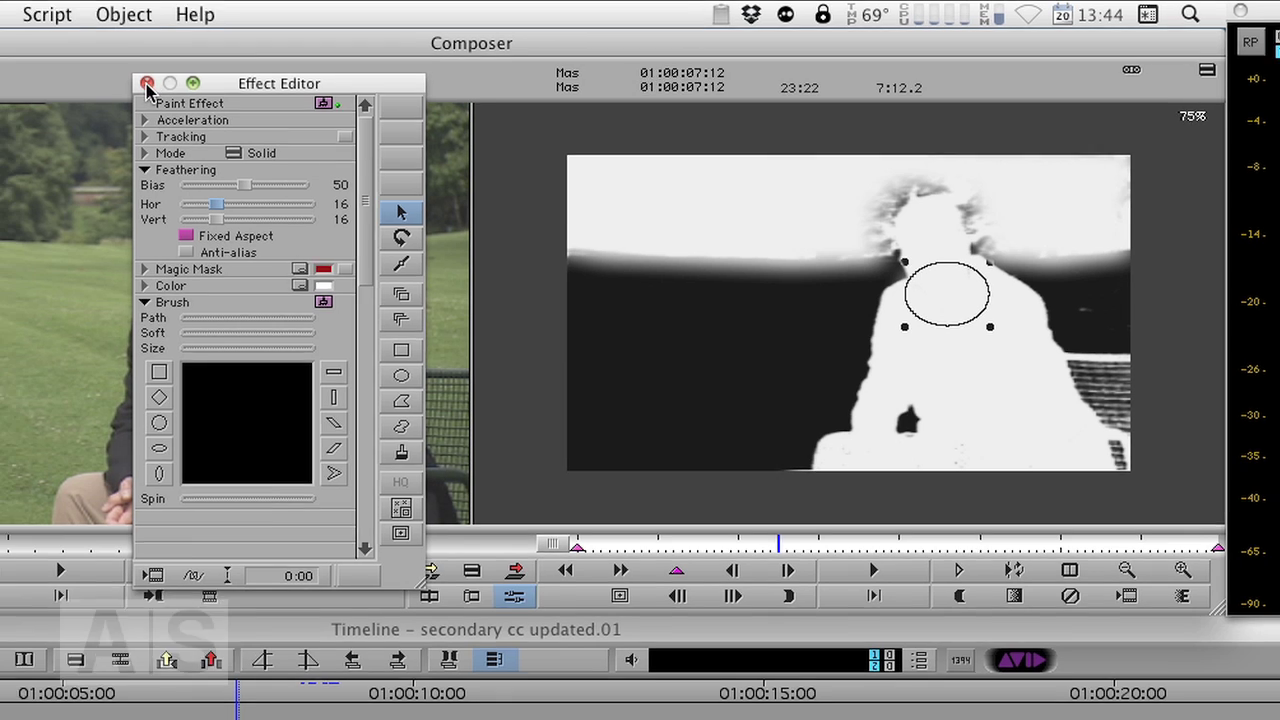
# Close the Effect Editor and apply Matte Key to V3 around 01:00:05
pyautogui.click(127, 85)
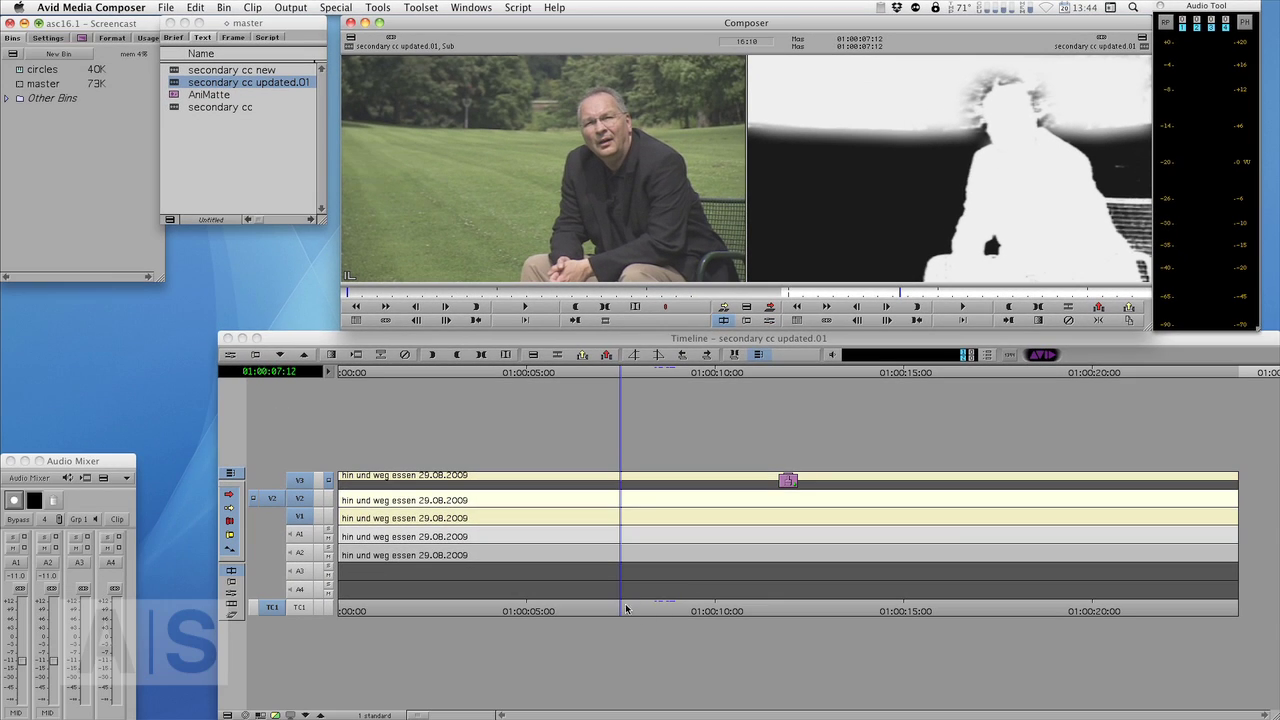
pyautogui.moveTo(626, 608); pyautogui.dragTo(788, 612)
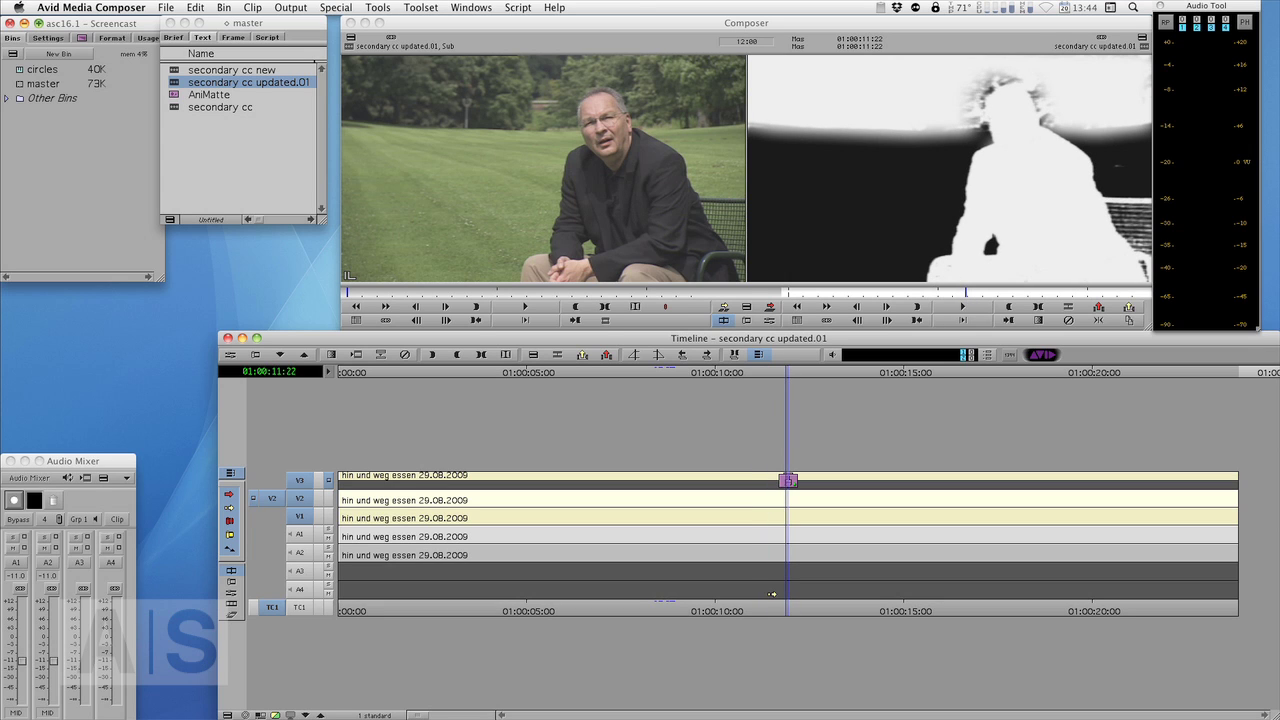
pyautogui.press('super+8')
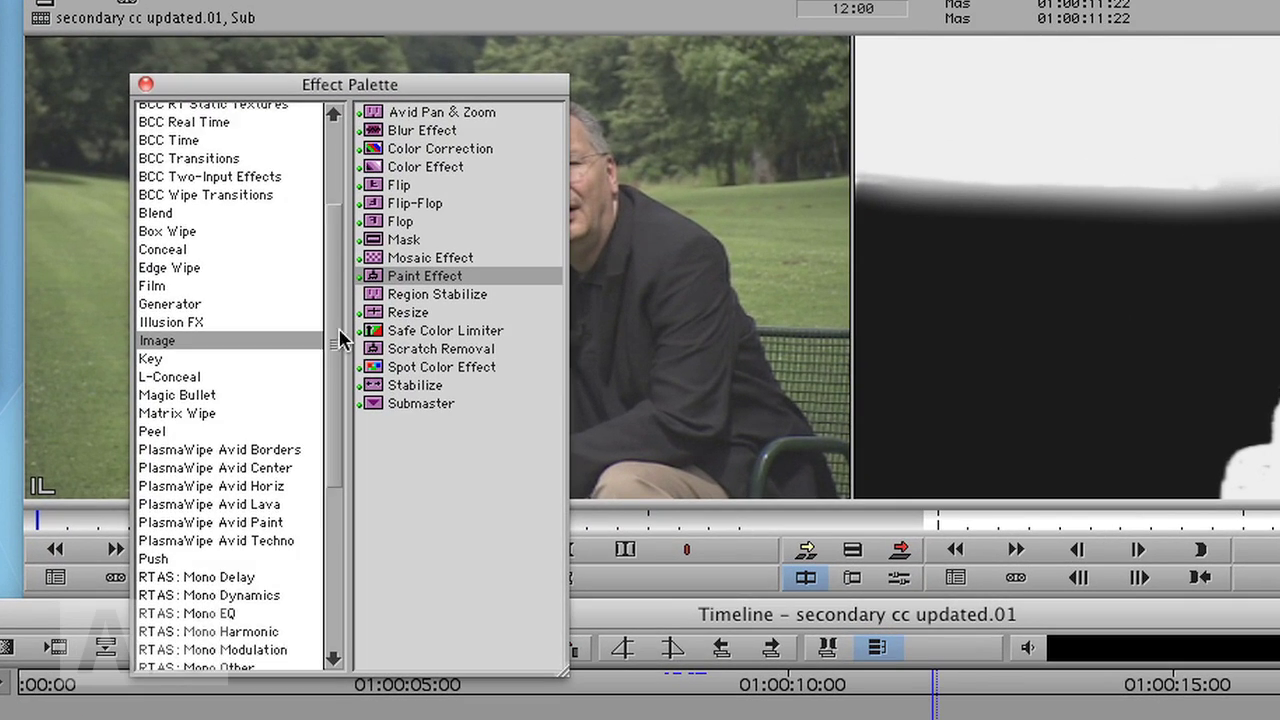
pyautogui.moveTo(340, 340); pyautogui.dragTo(343, 366)
pyautogui.click(172, 322)
pyautogui.click(170, 305)
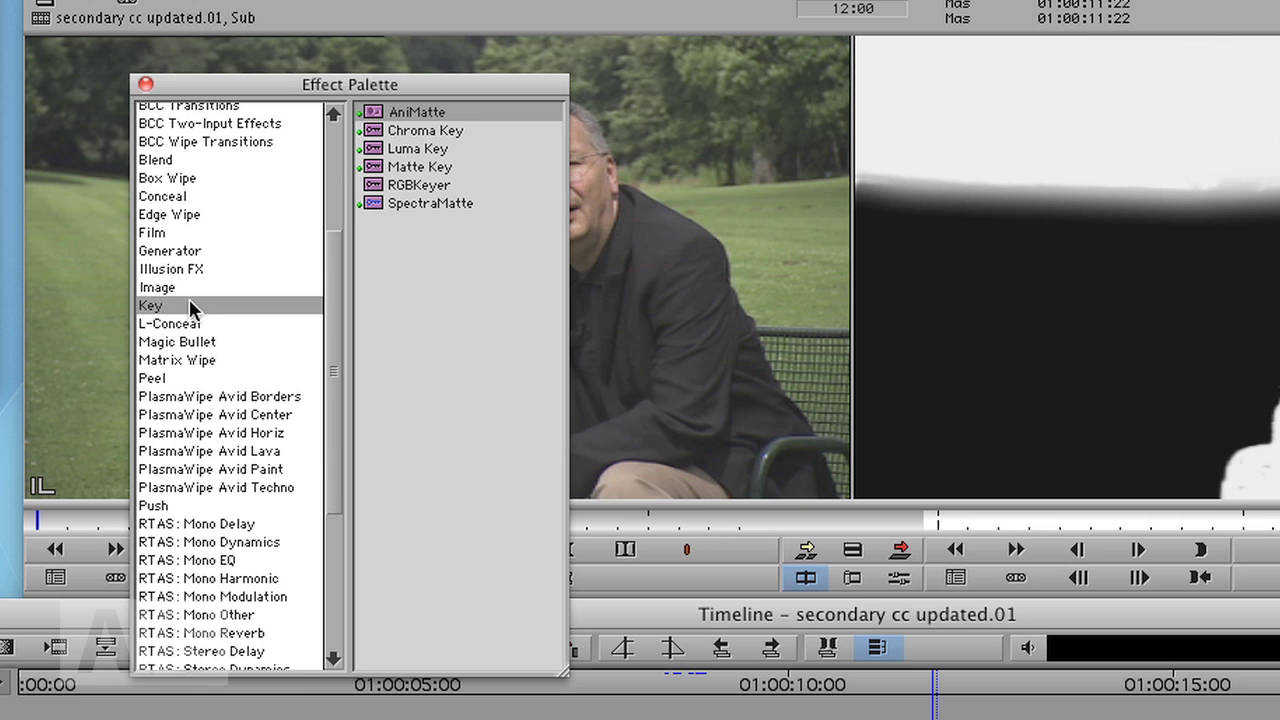
pyautogui.click(372, 170)
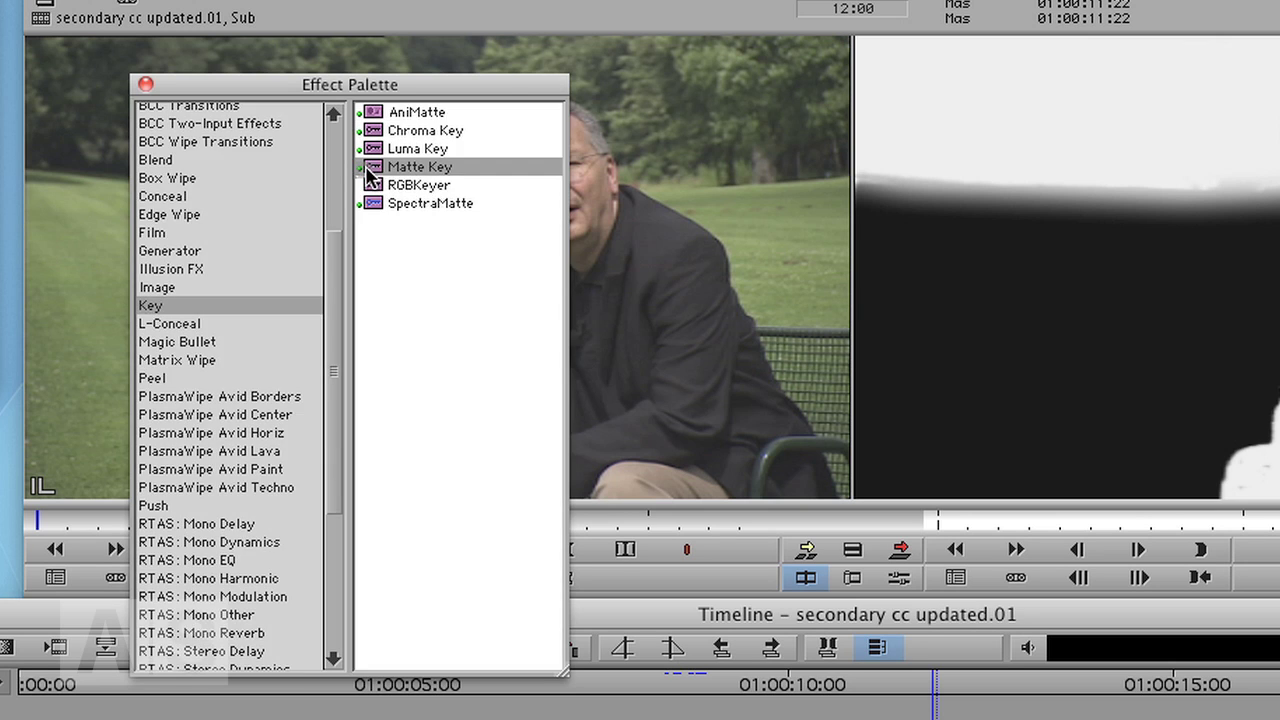
pyautogui.moveTo(372, 170); pyautogui.dragTo(958, 719)
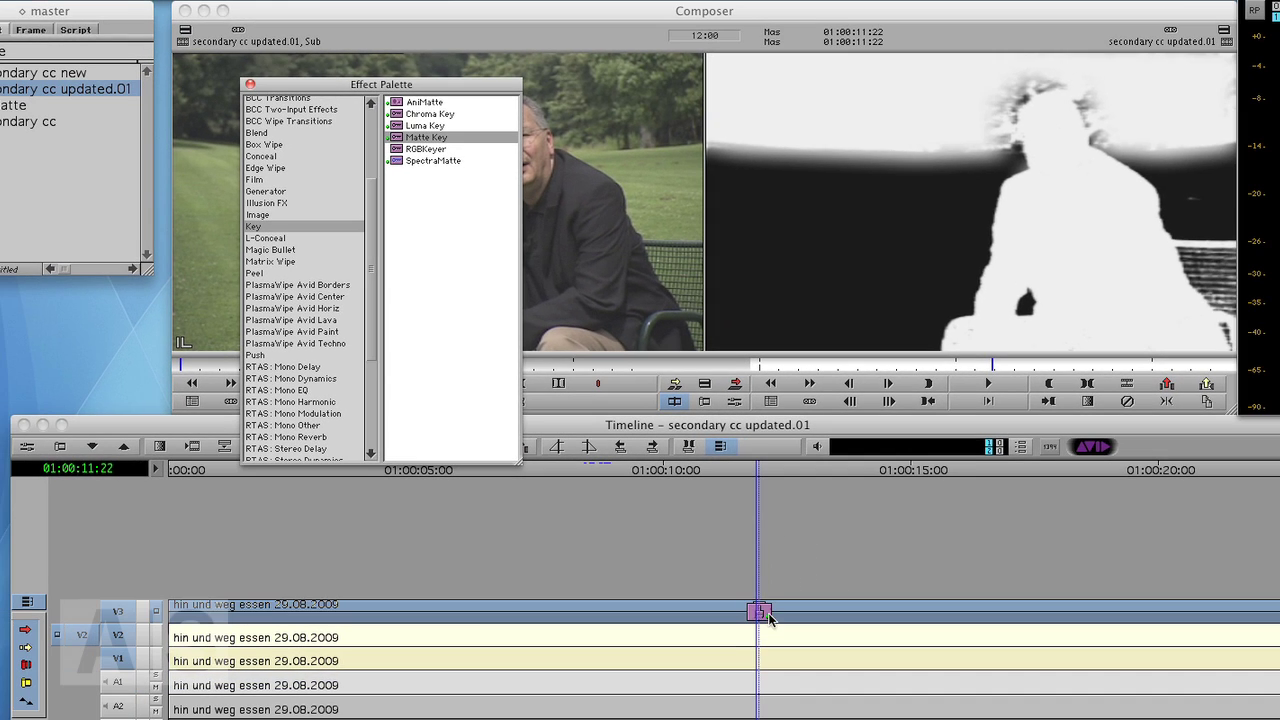
pyautogui.moveTo(768, 618); pyautogui.dragTo(773, 615)
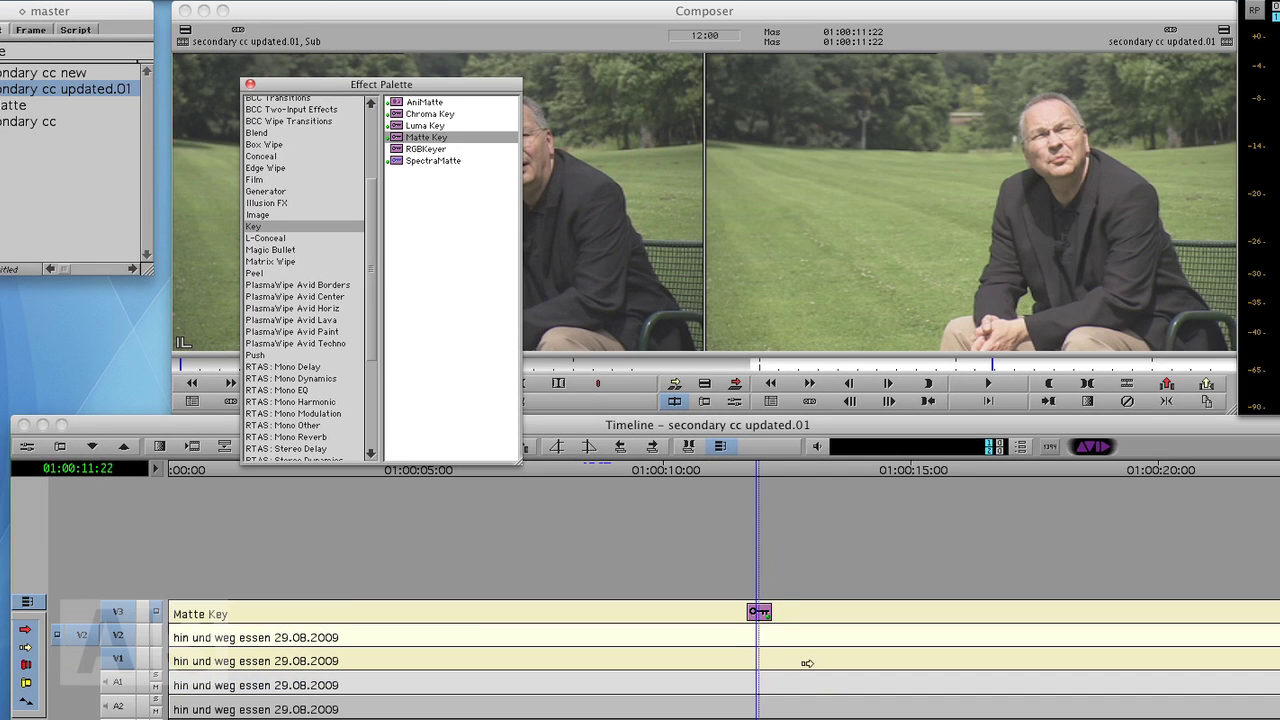
# Close the effects palette and switch to the Color Correction workspace
pyautogui.press('space')
pyautogui.click(250, 85)
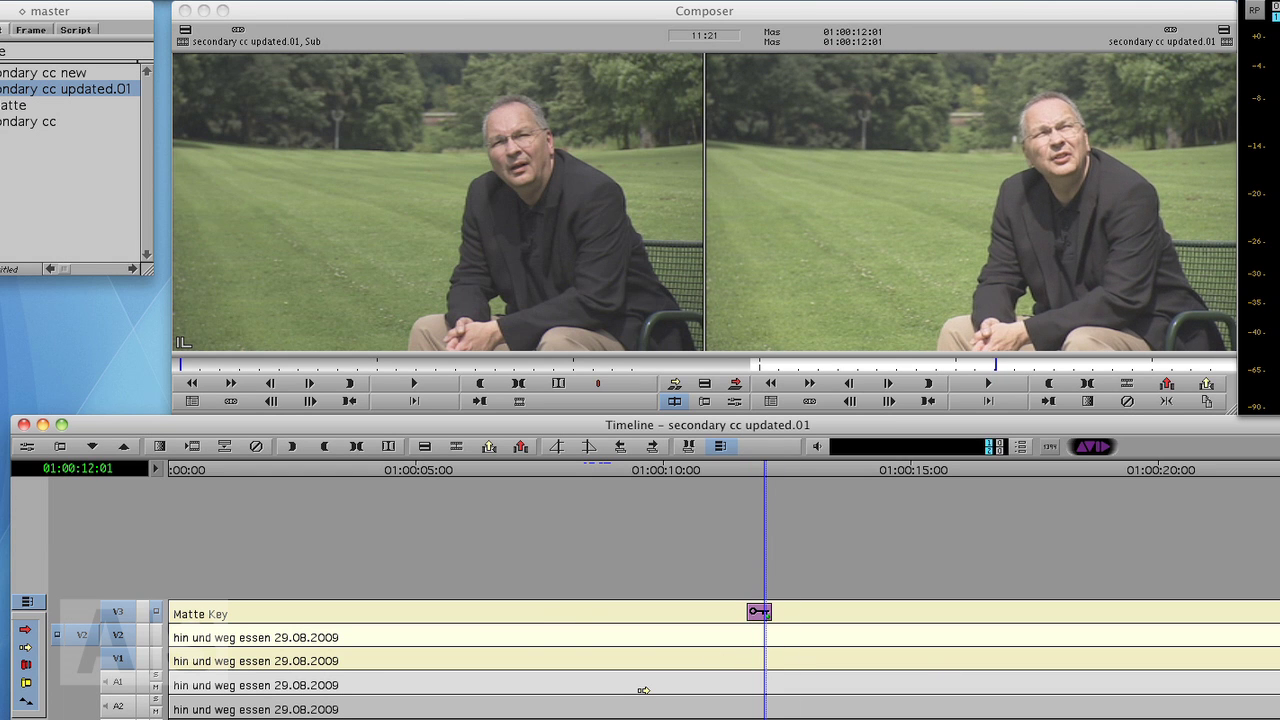
pyautogui.hotkey('shift', 'F8')
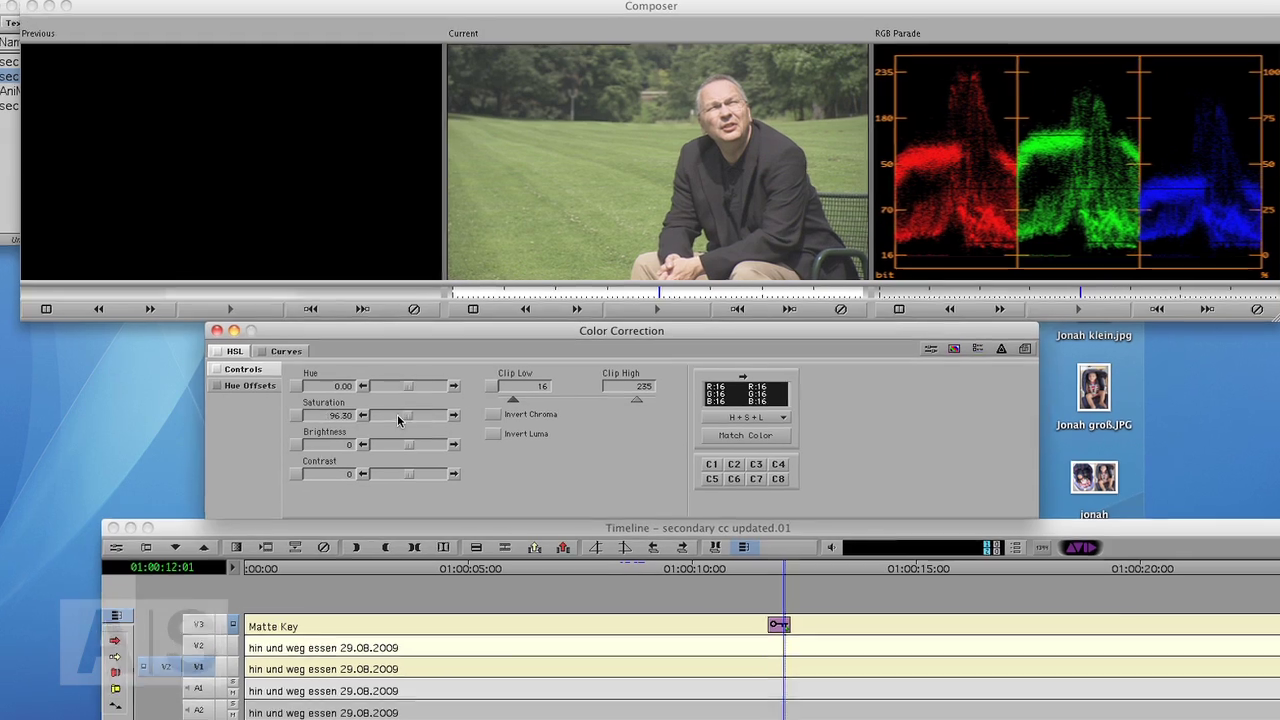
# Lower Saturation to 88.89 and pull a Master curve point from 204 to 177
pyautogui.moveTo(412, 409)
pyautogui.mouseDown()
pyautogui.moveTo(385, 410)
pyautogui.moveTo(407, 410)
pyautogui.mouseUp()
pyautogui.moveTo(268, 573); pyautogui.dragTo(308, 575)
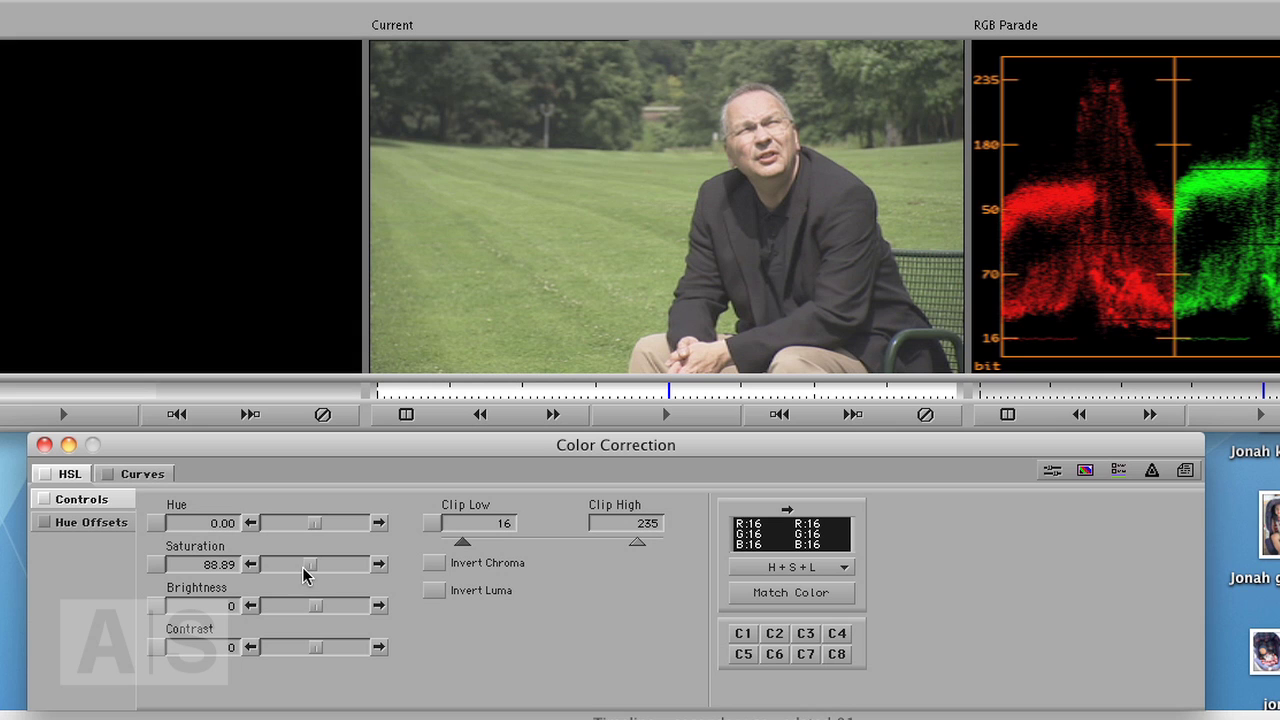
pyautogui.click(142, 475)
pyautogui.moveTo(787, 549); pyautogui.dragTo(797, 558)
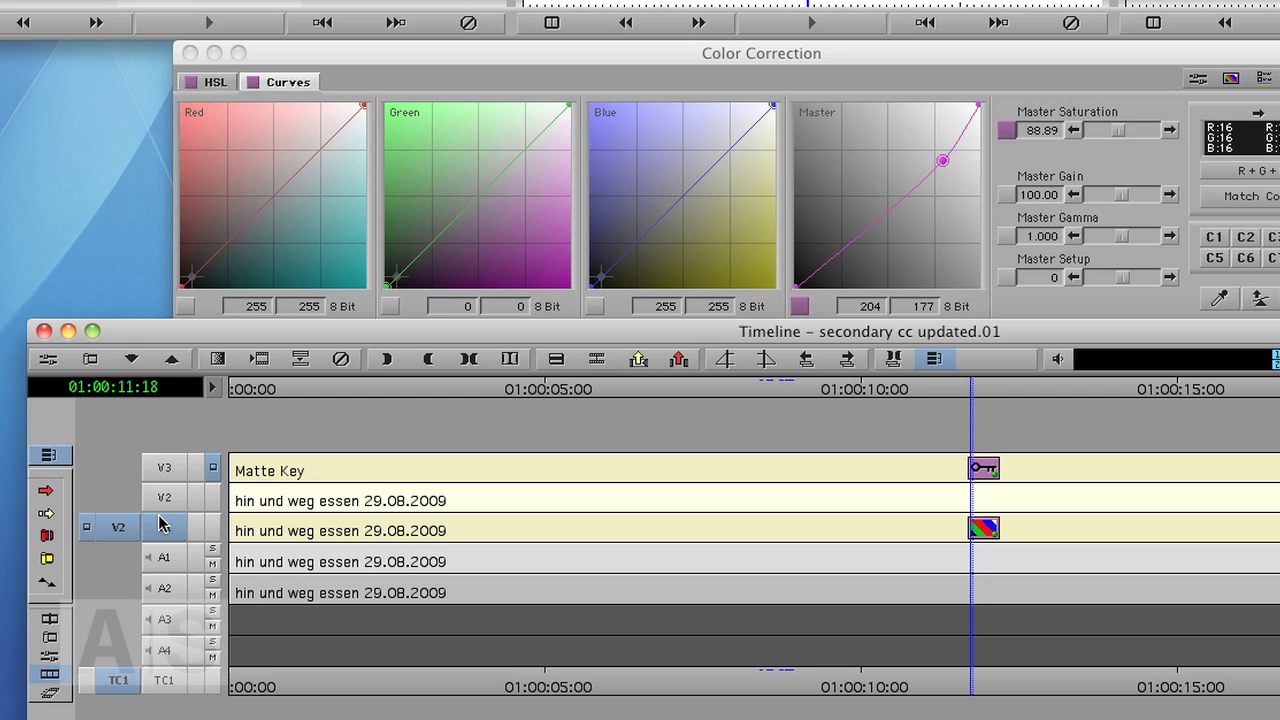
# Raise the V1 clip's HSL saturation to 158.02
pyautogui.click(163, 524)
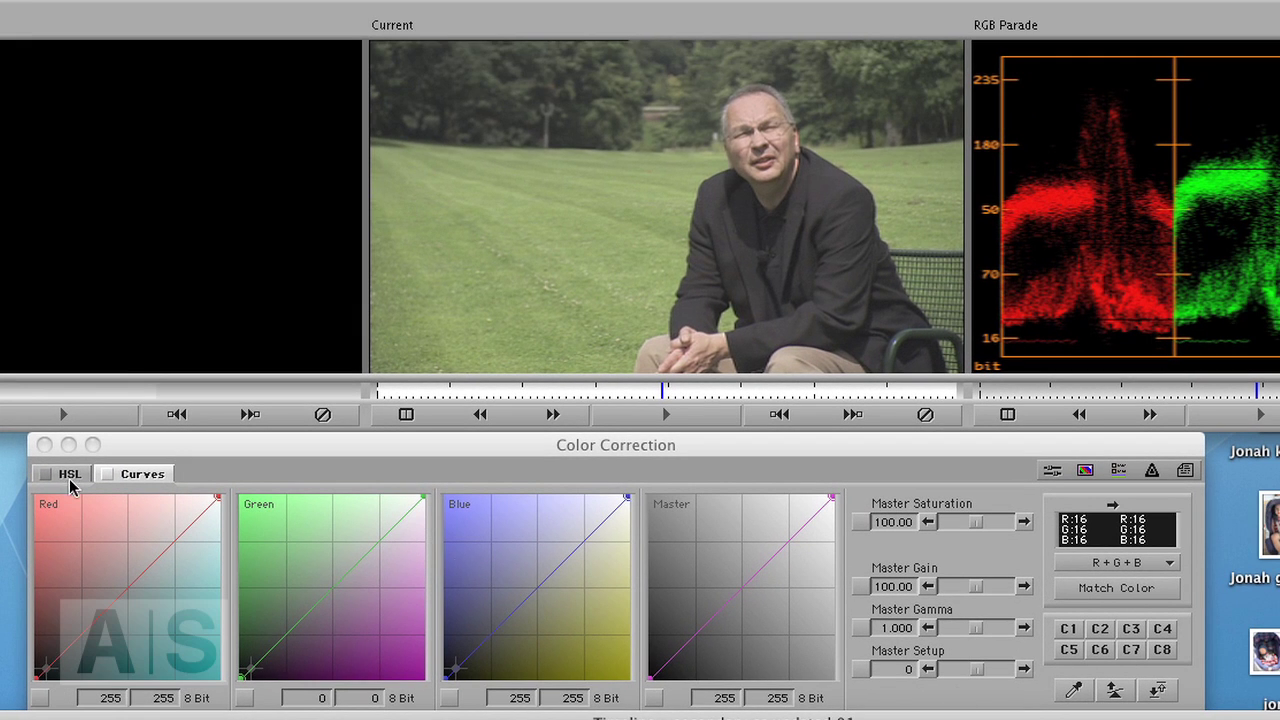
pyautogui.click(68, 476)
pyautogui.moveTo(315, 570); pyautogui.dragTo(343, 584)
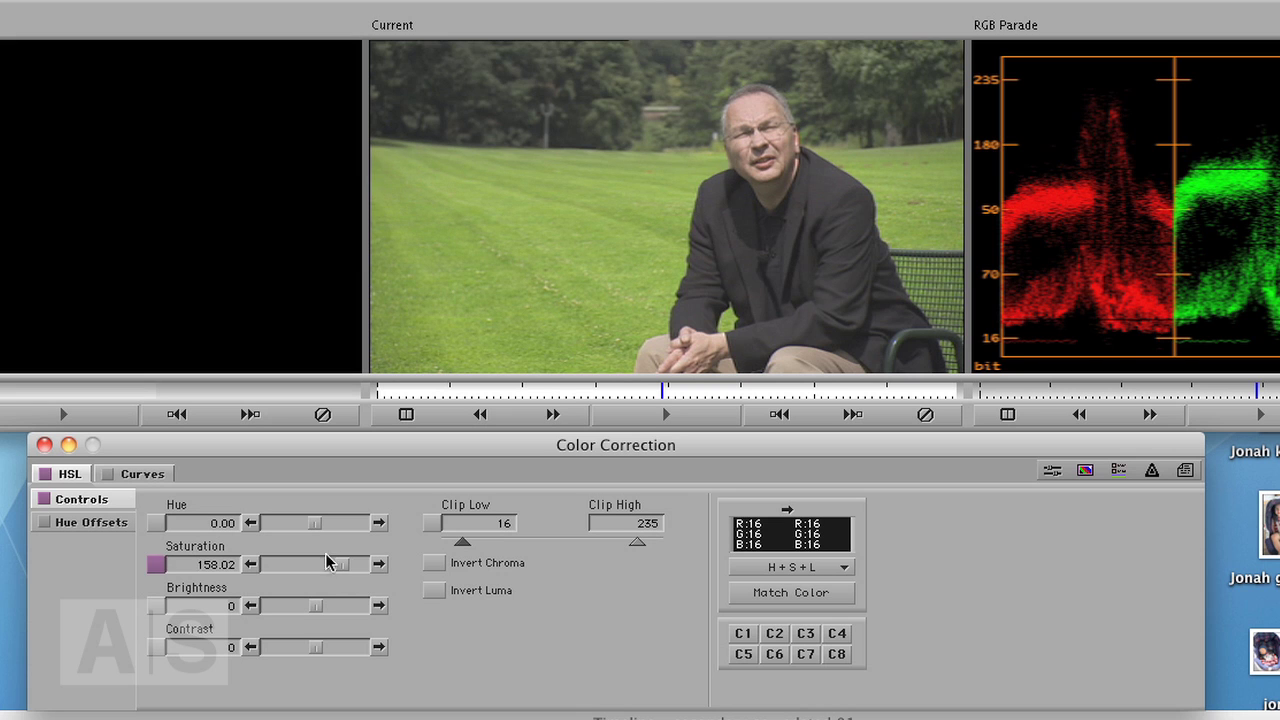
# Add an S-curve to the Master curve, darkening shadows and brightening highlights
pyautogui.click(142, 476)
pyautogui.moveTo(700, 638); pyautogui.dragTo(708, 640)
pyautogui.moveTo(788, 550); pyautogui.dragTo(780, 543)
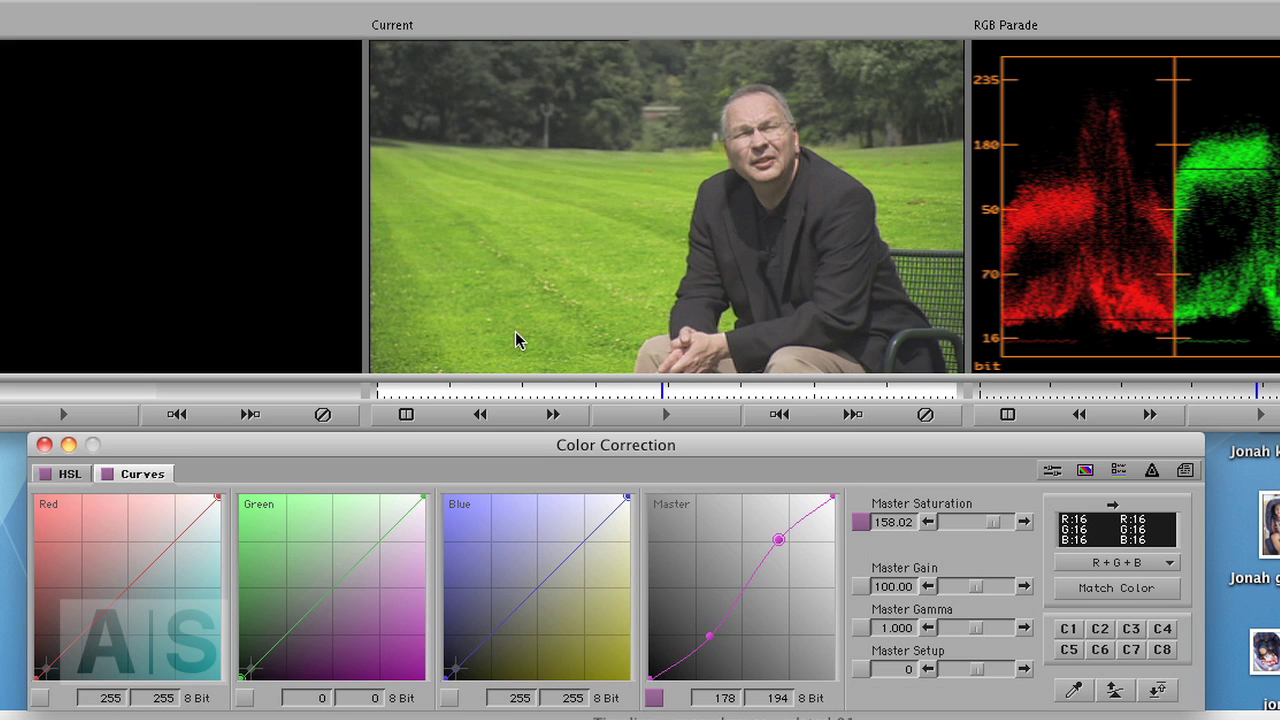
pyautogui.click(69, 474)
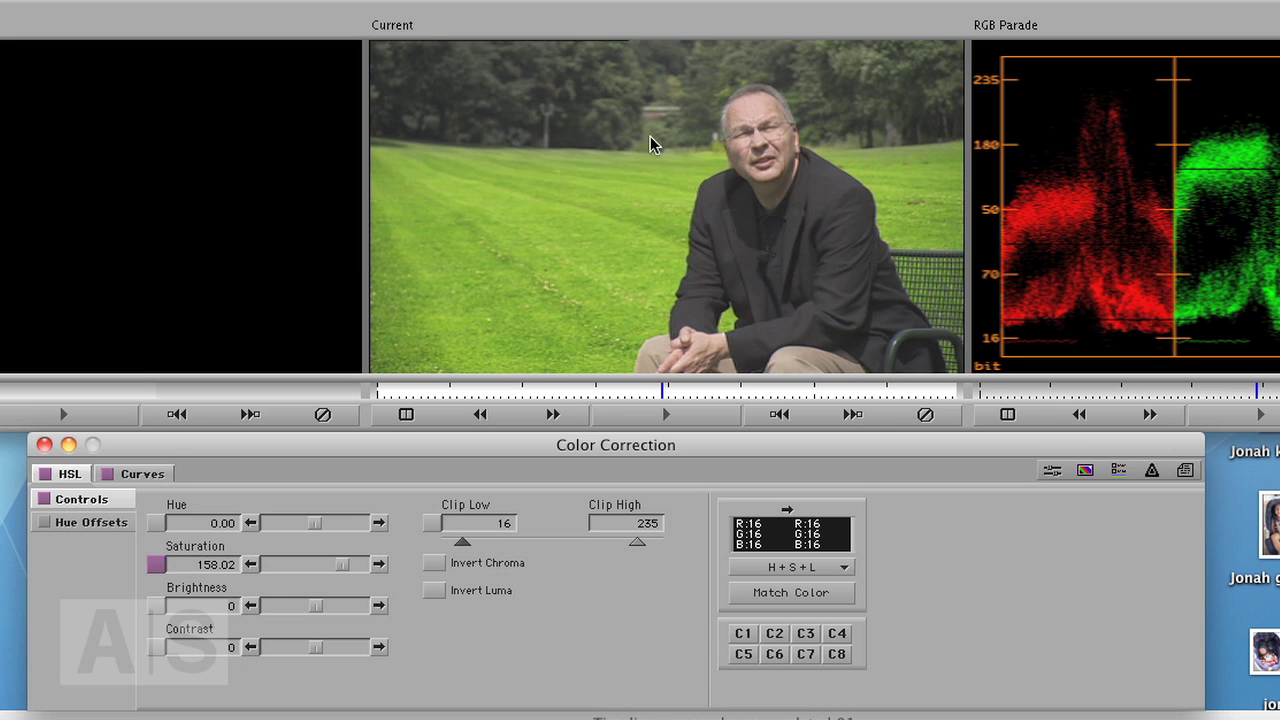
# Exit Color Correction mode and play the sequence from near the start
pyautogui.press('j')
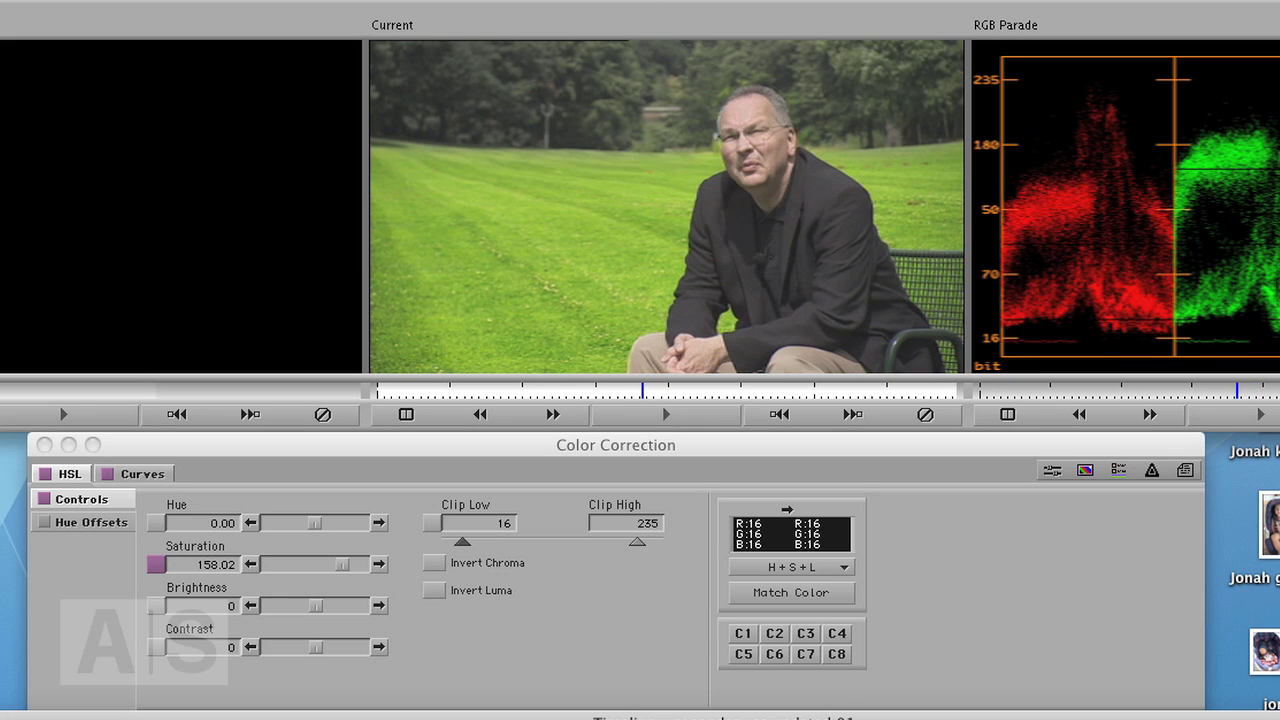
pyautogui.press('shift+super+1')
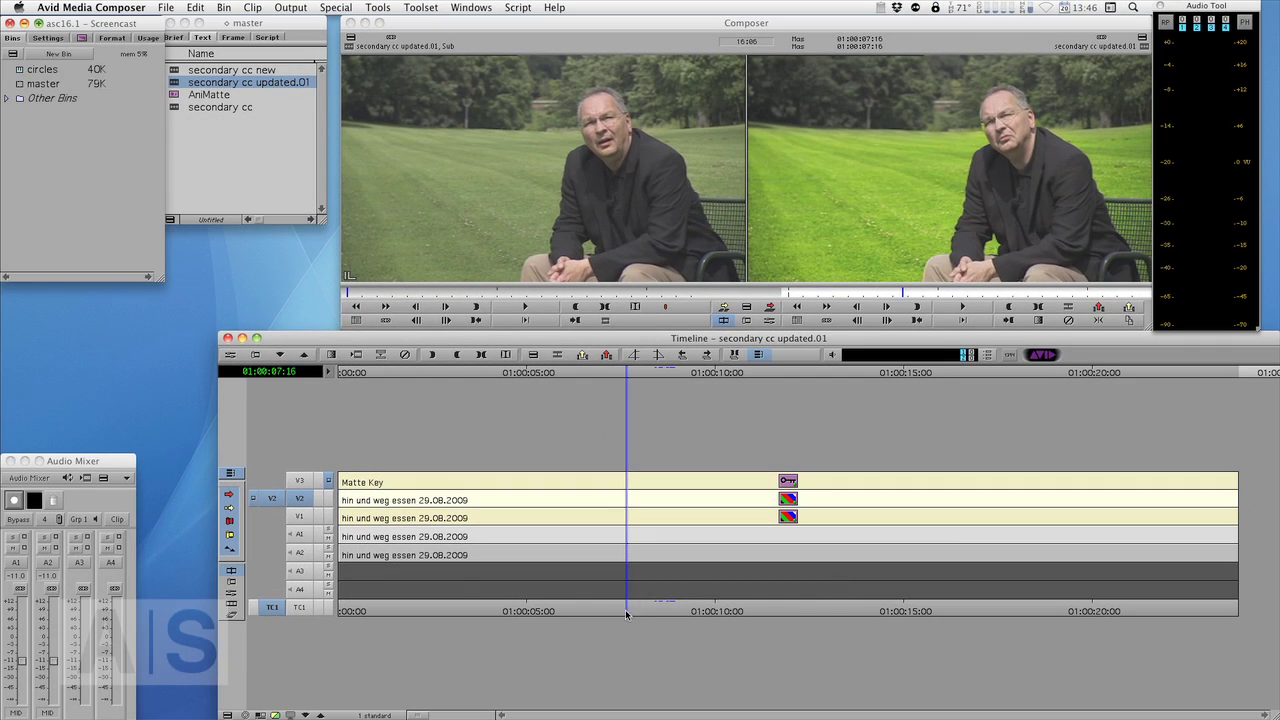
pyautogui.moveTo(626, 614); pyautogui.dragTo(371, 632)
pyautogui.press('l')
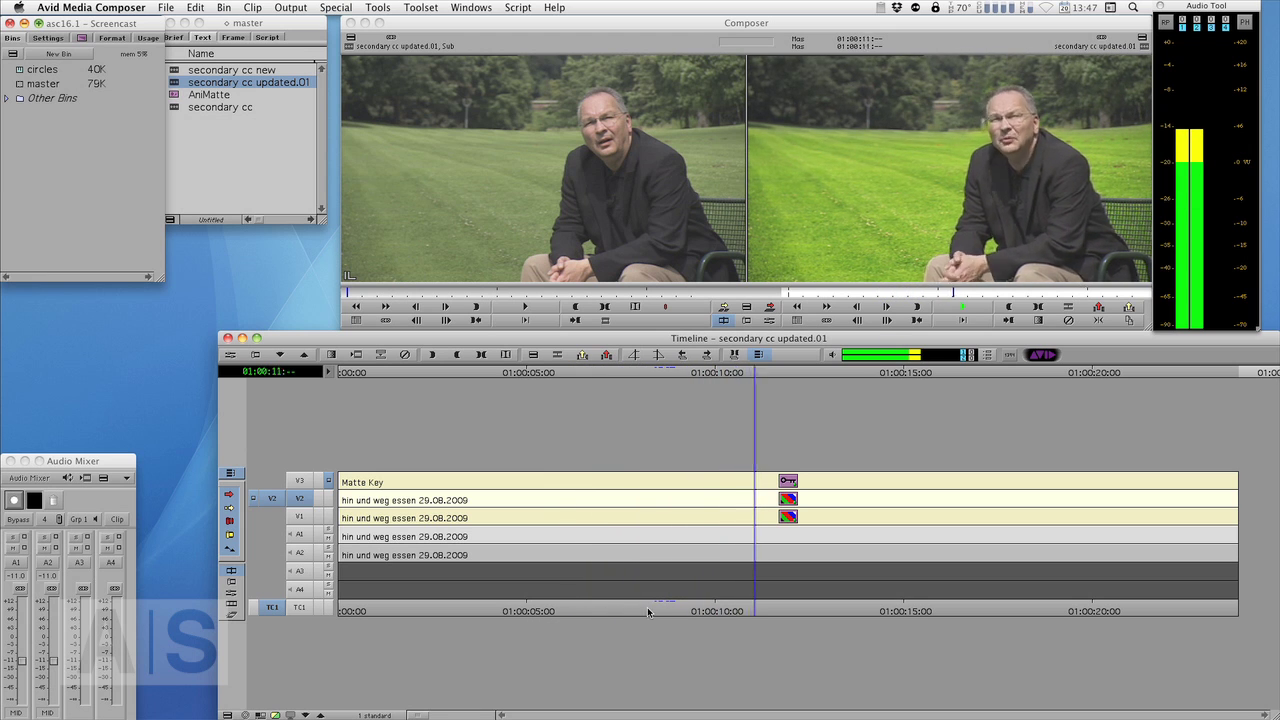
pyautogui.press('space')
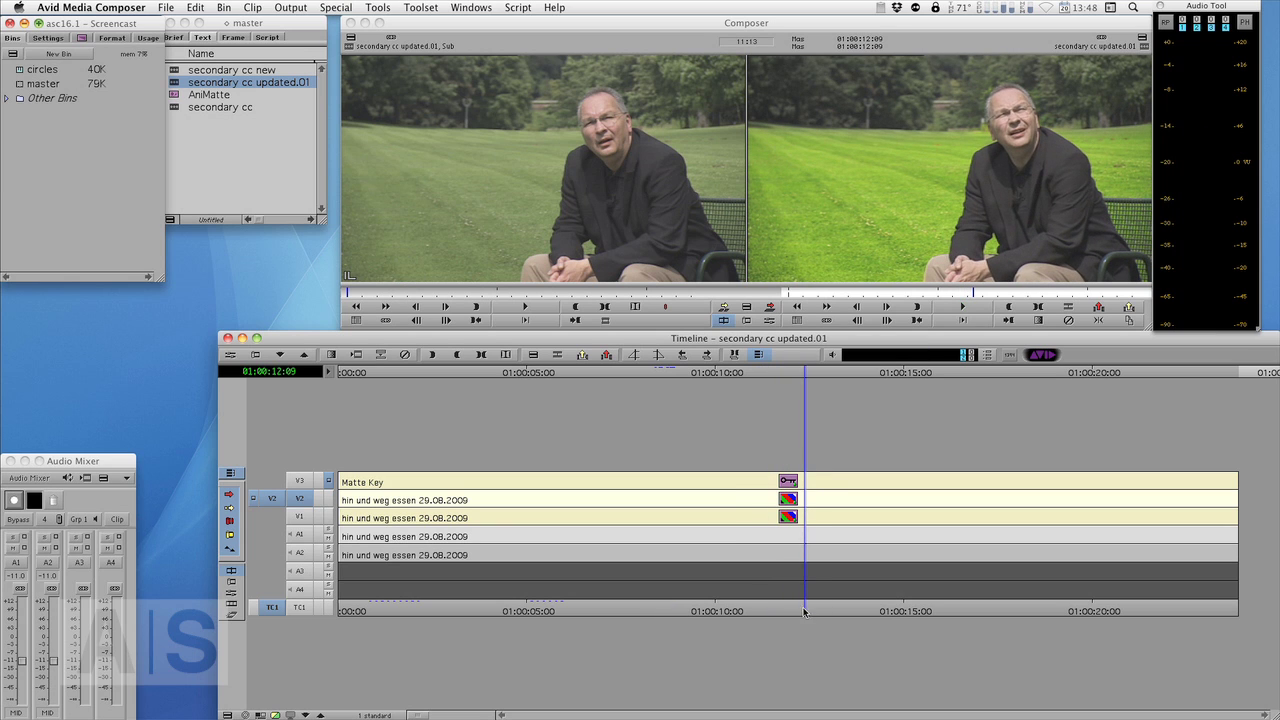
pyautogui.moveTo(805, 610); pyautogui.dragTo(797, 599)
pyautogui.click(797, 611)
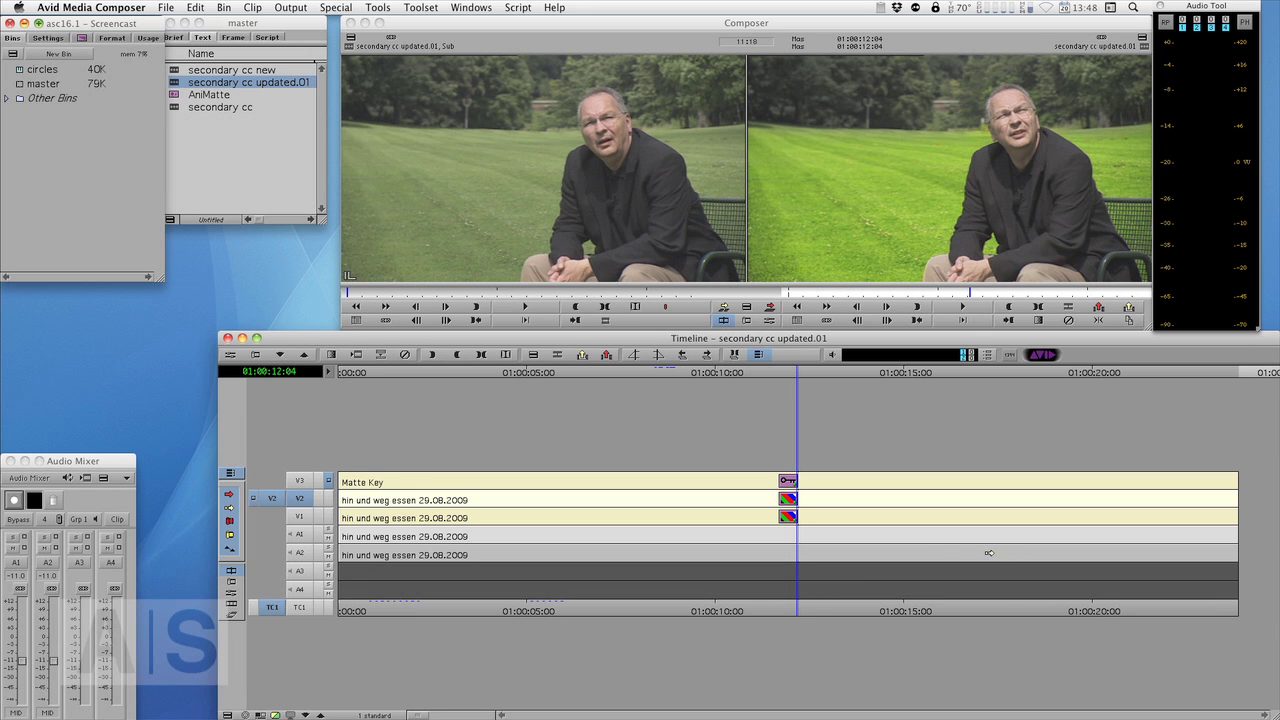
pyautogui.moveTo(795, 613); pyautogui.dragTo(768, 614)
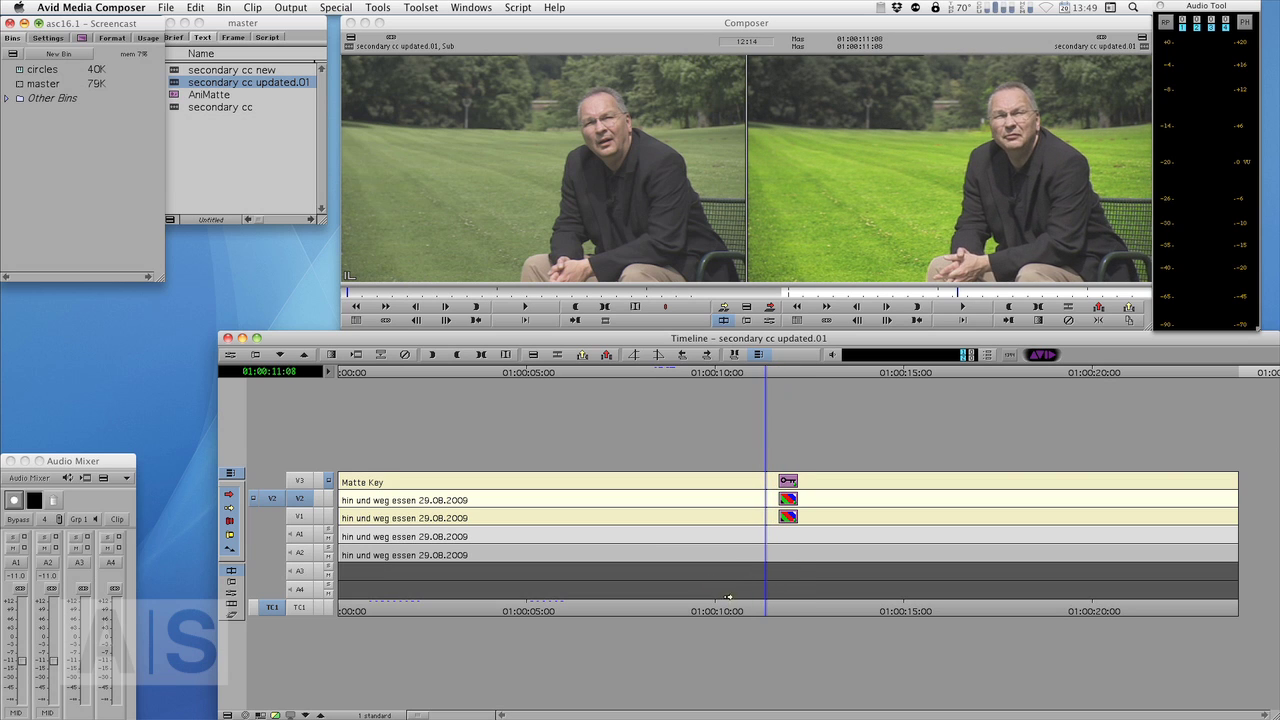
pyautogui.press('super+Tab')
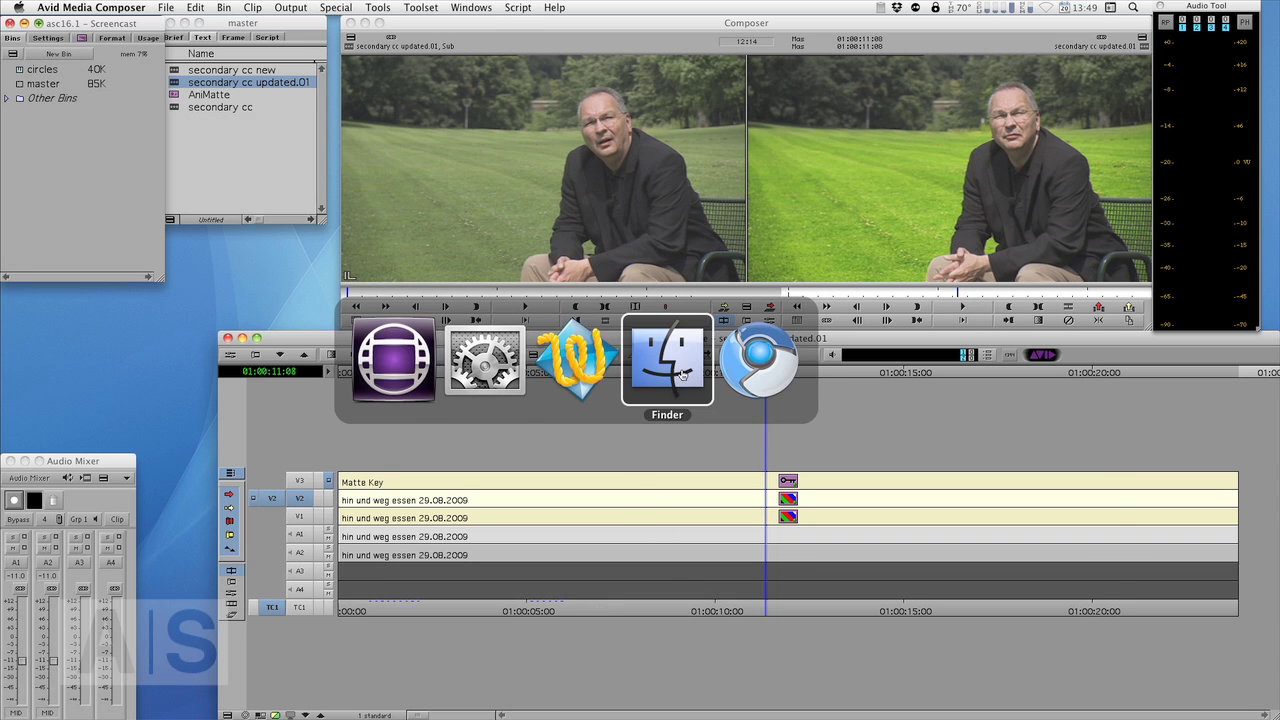
# Bring the Chromium browser to the front
pyautogui.click(760, 362)
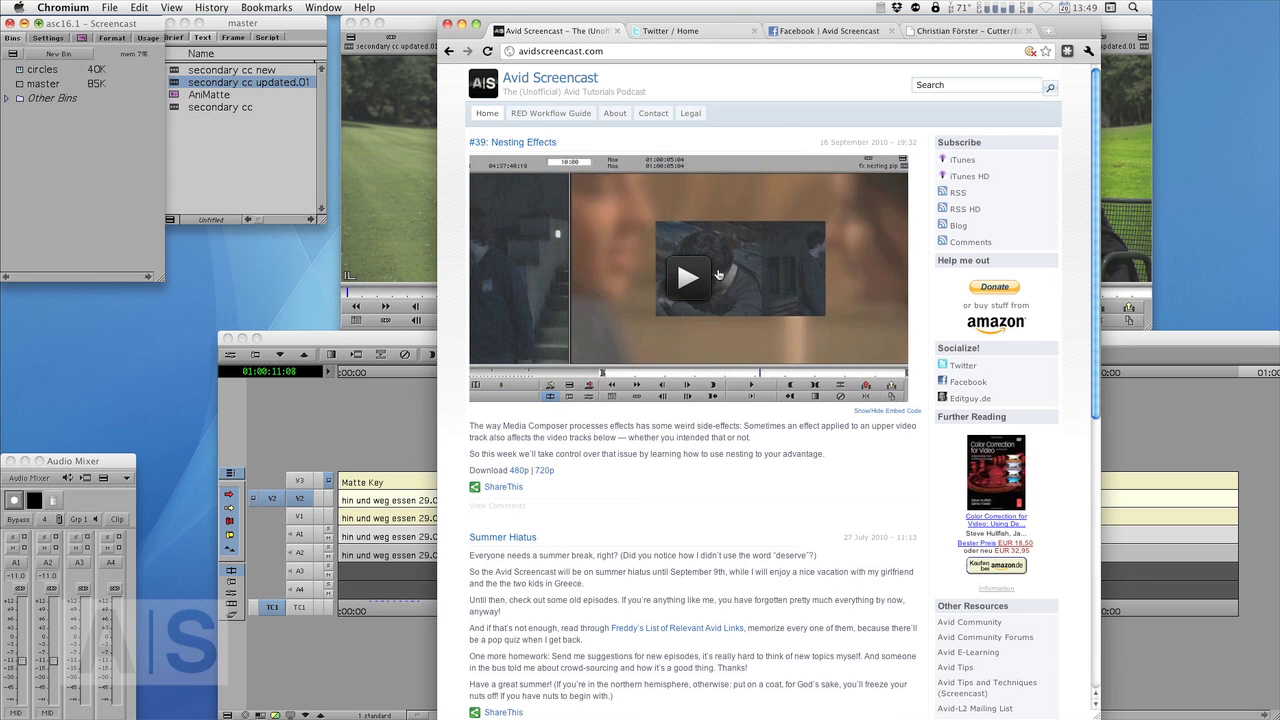
pyautogui.scroll(-5, 720, 525)
pyautogui.scroll(5, 688, 405)
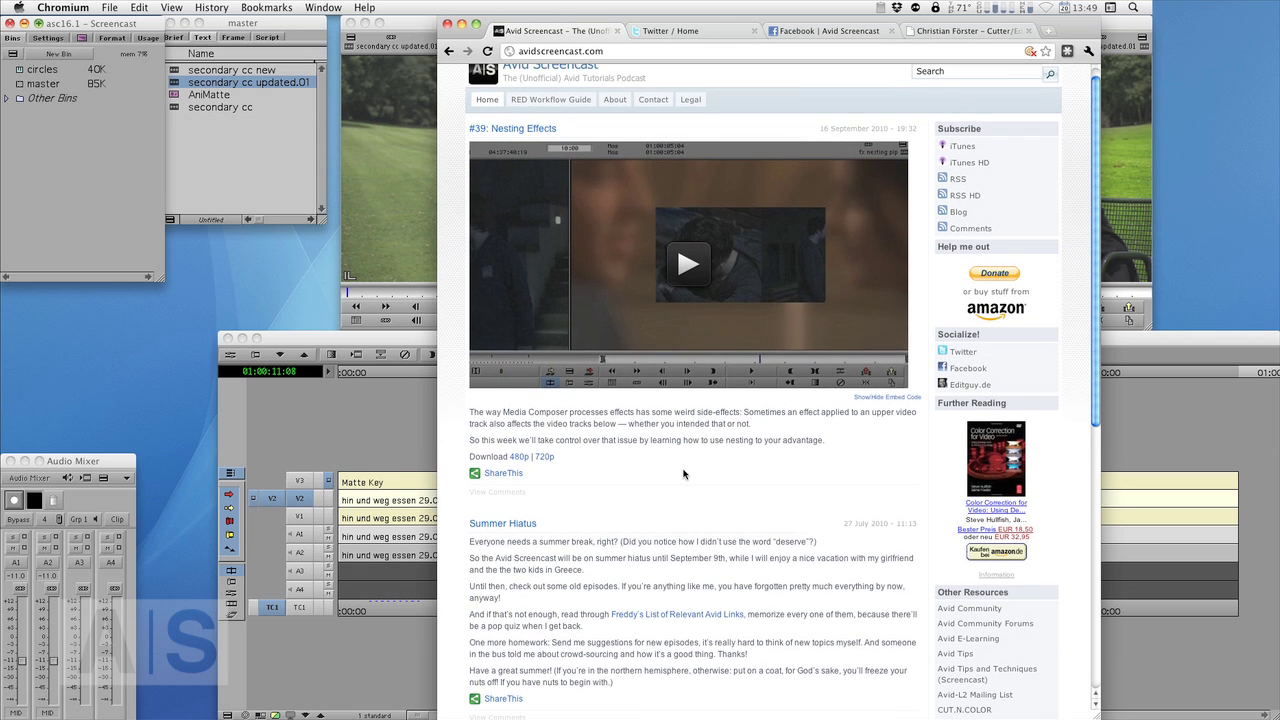
# View the Twitter, Avid Screencast Facebook, and editguy.de tabs in turn
pyautogui.click(722, 38)
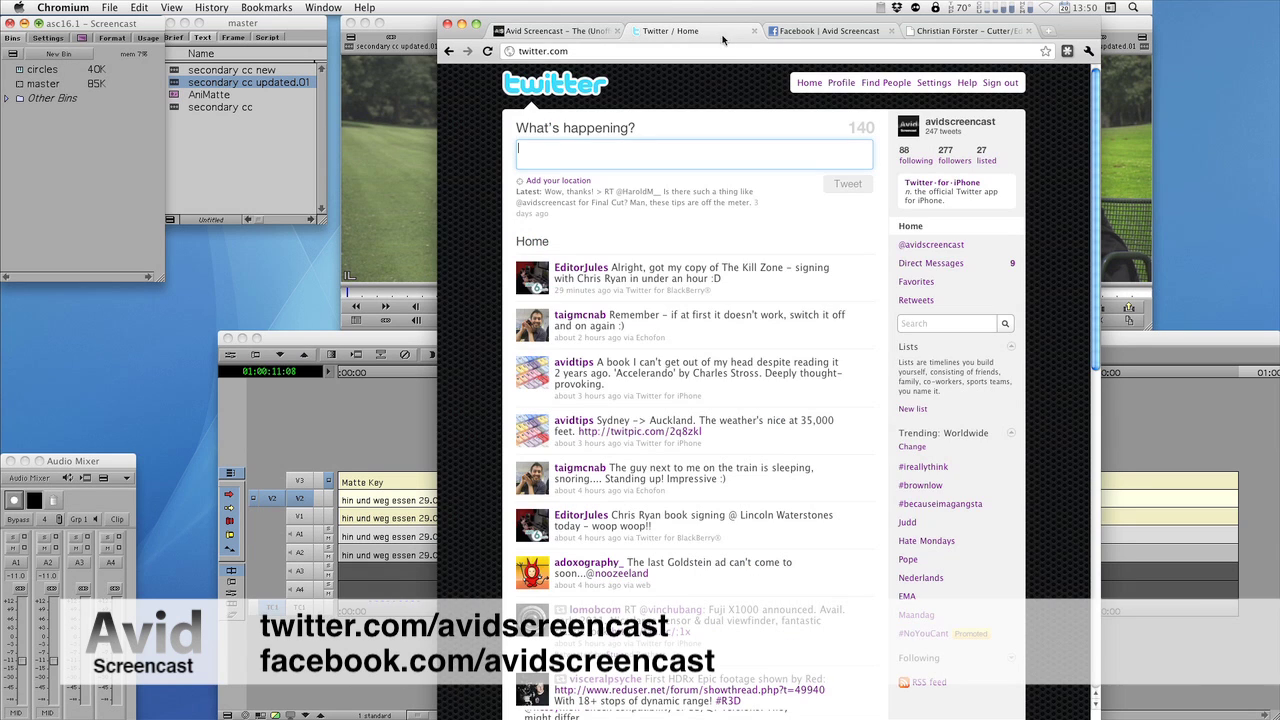
pyautogui.click(836, 35)
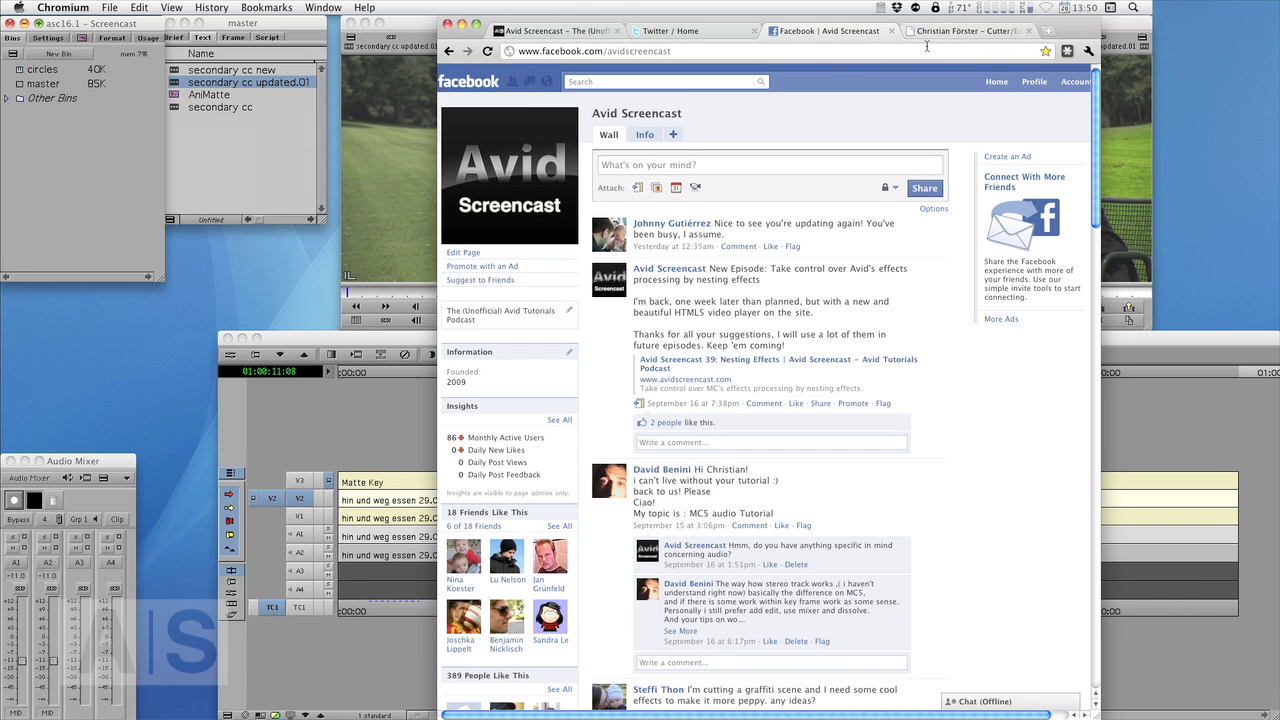
pyautogui.click(958, 34)
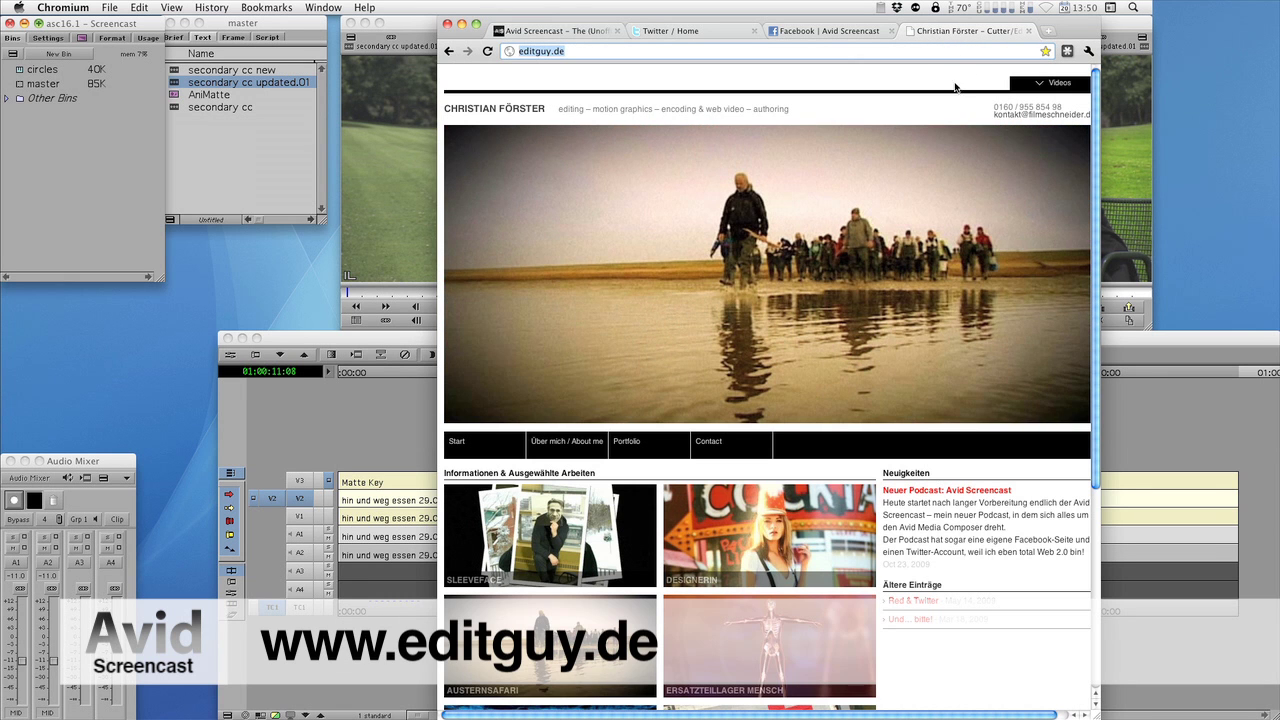
pyautogui.click(1094, 122)
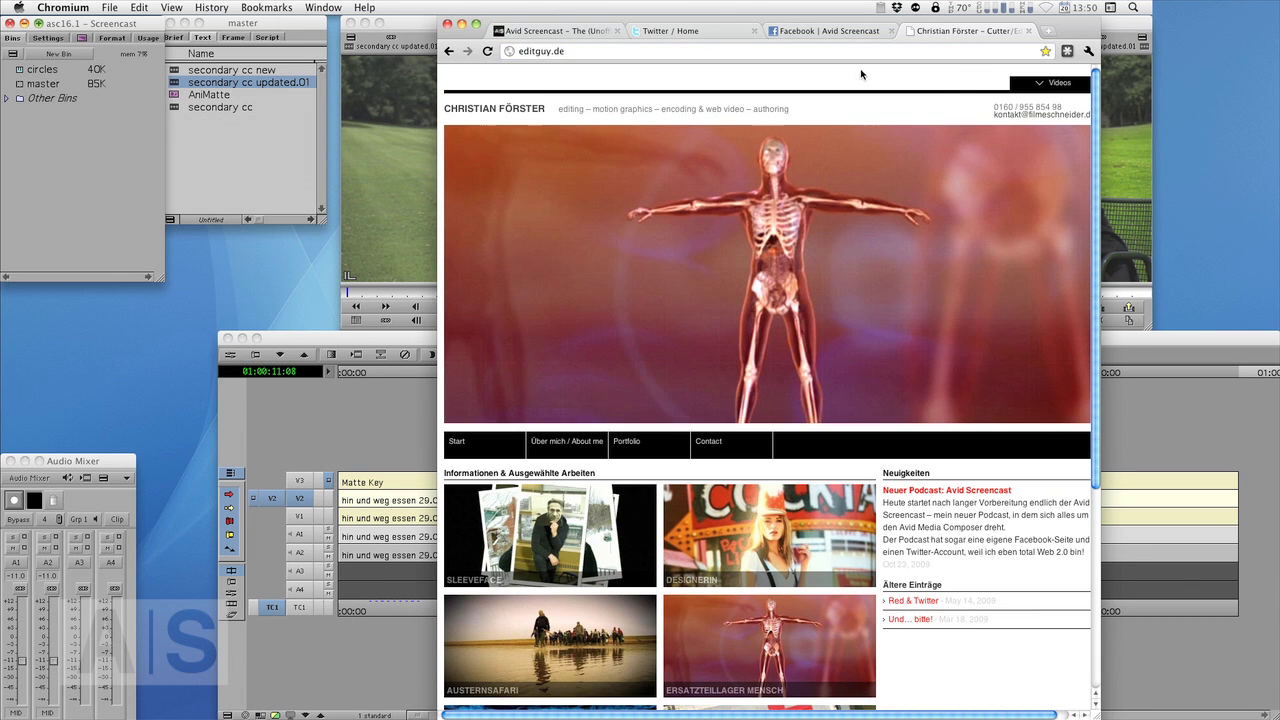